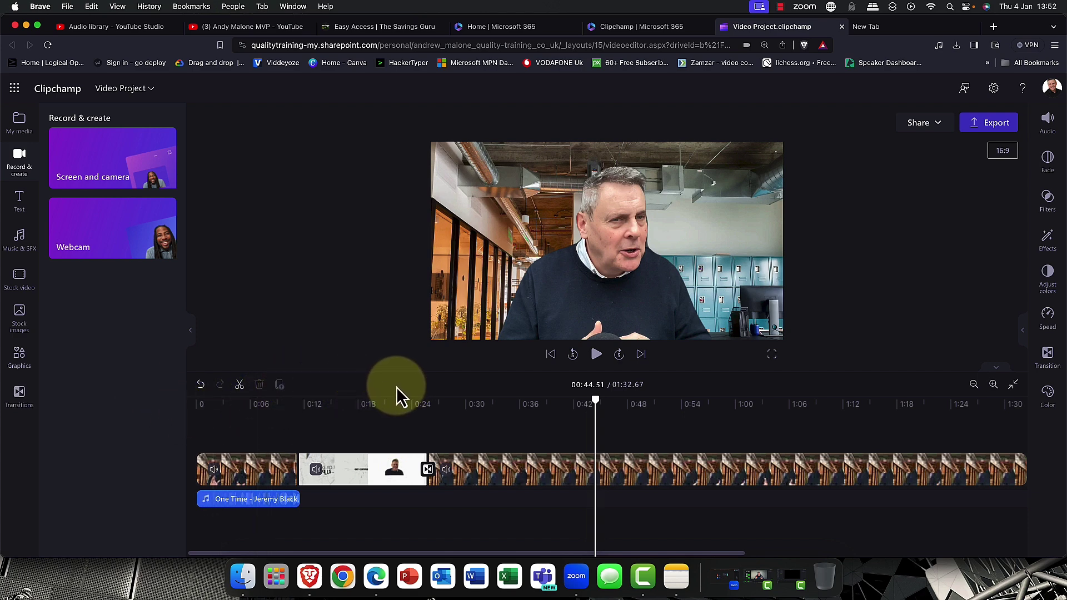
Return the playhead to the start of the timeline and bring up the project's media library
left_click_drag(595, 403, 147, 405)
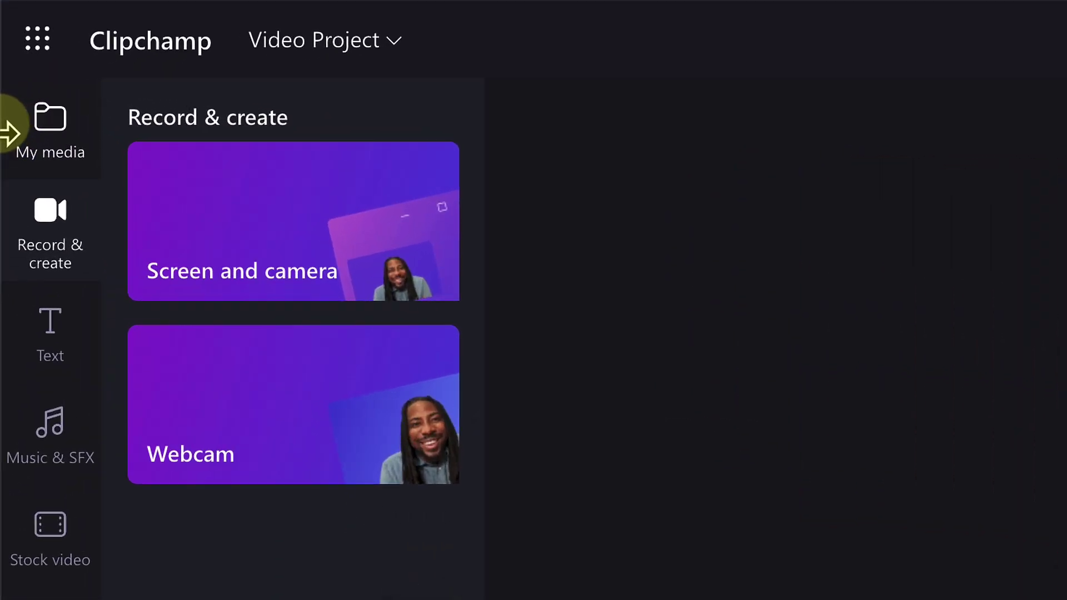
left_click(61, 155)
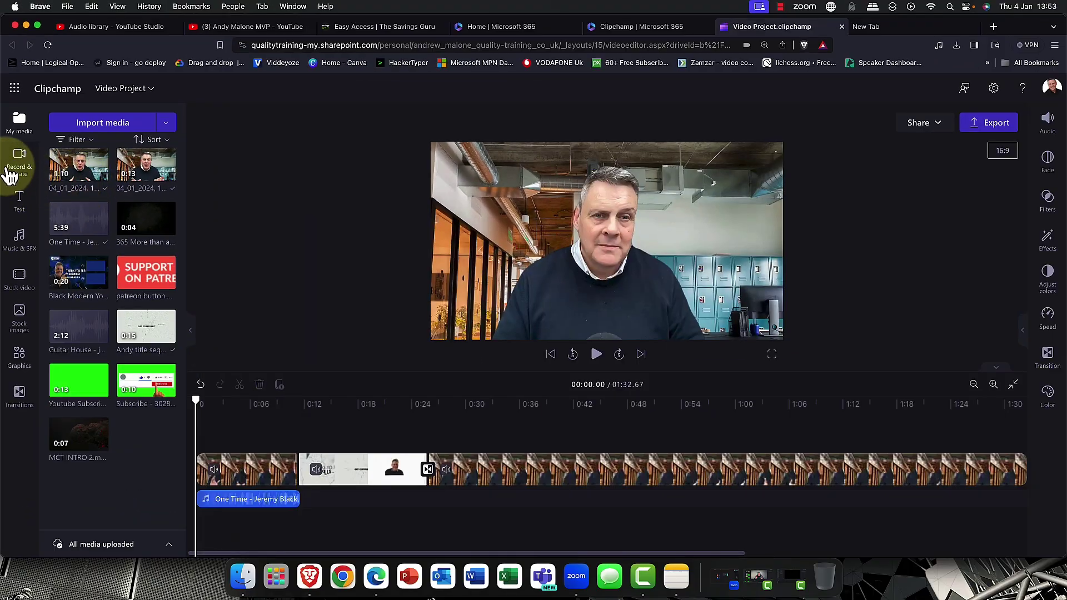
Set the webcam recorder's backdrop to Traditional Office 1, view its audio mode, and leave without recording
left_click(23, 193)
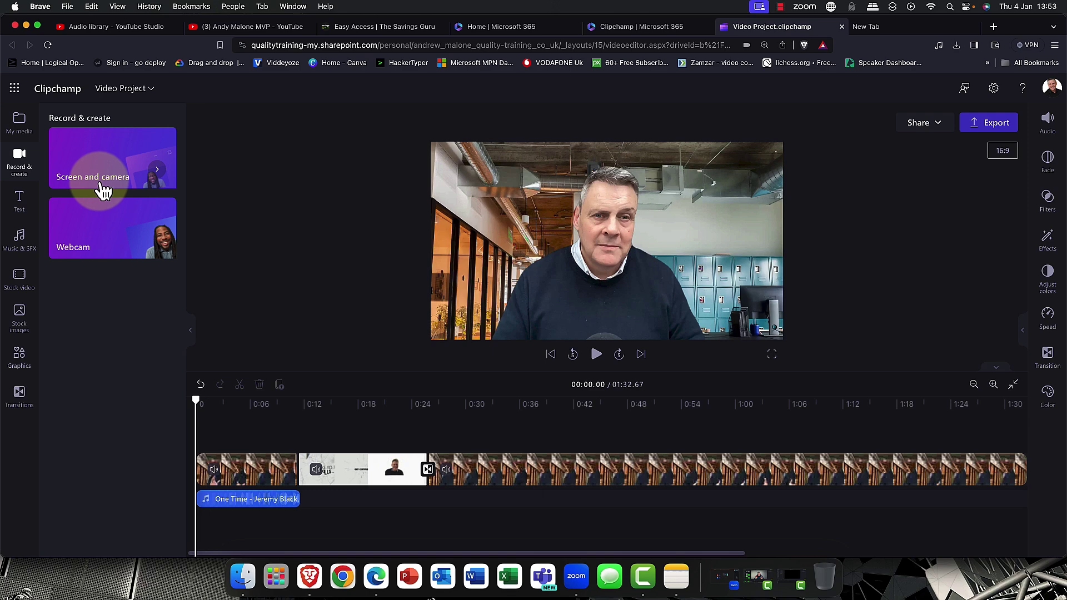
left_click(125, 235)
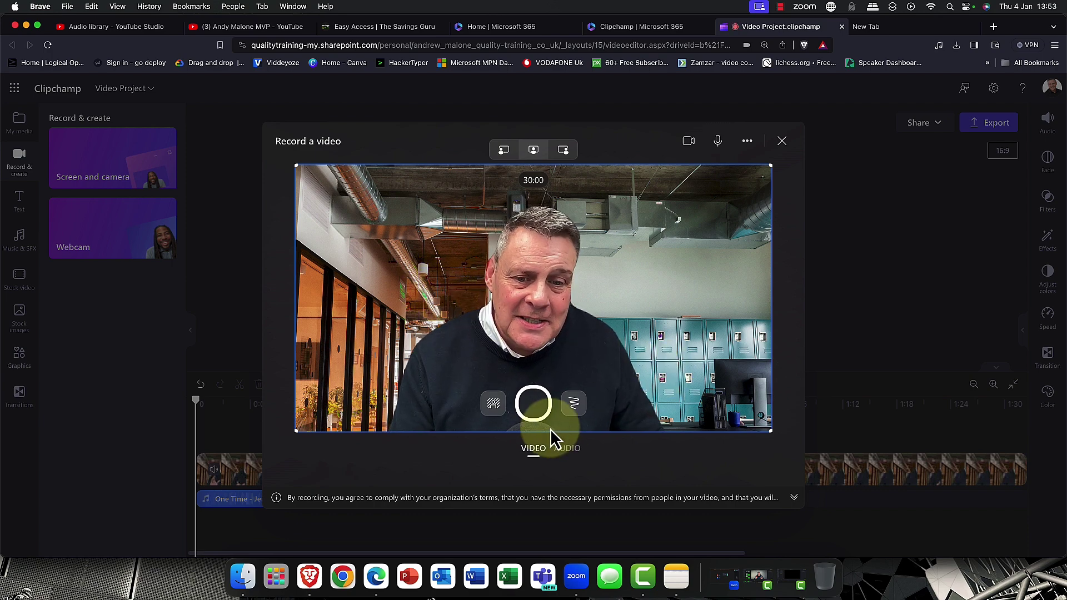
left_click(494, 404)
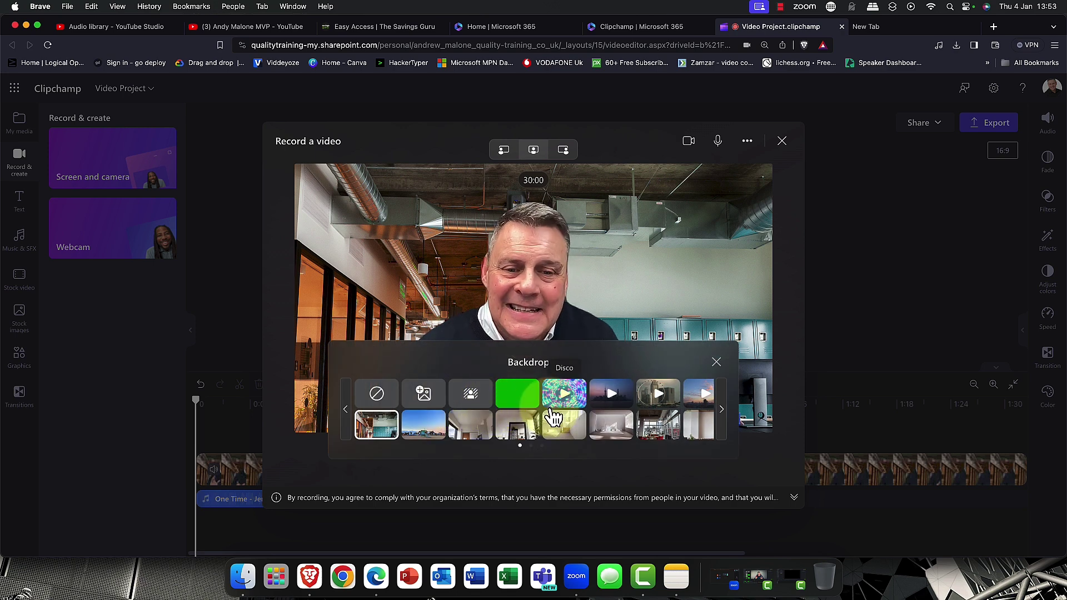
left_click(443, 433)
left_click(476, 435)
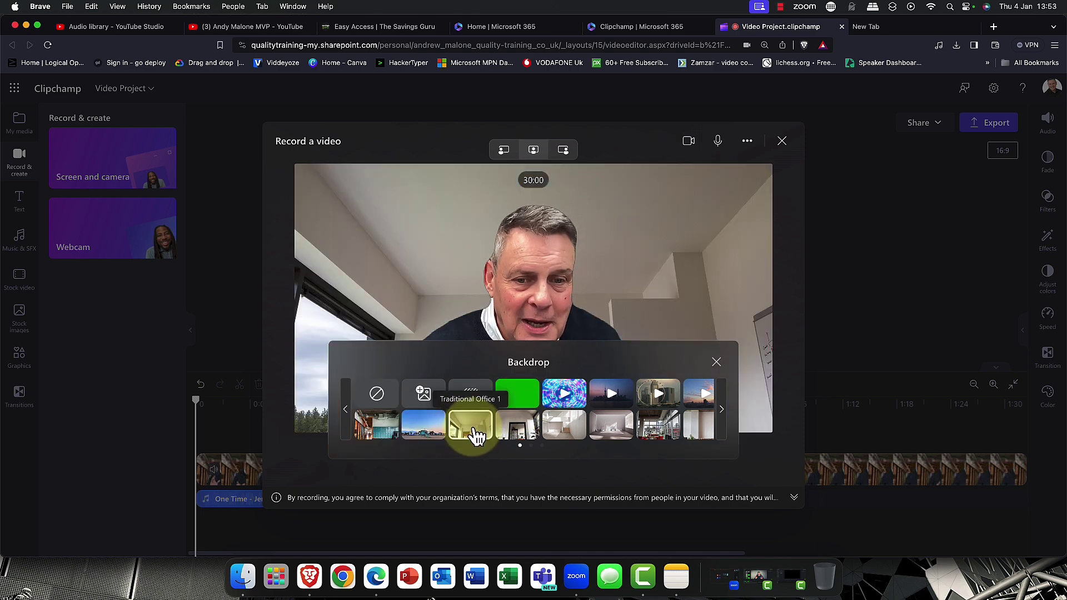
left_click(514, 436)
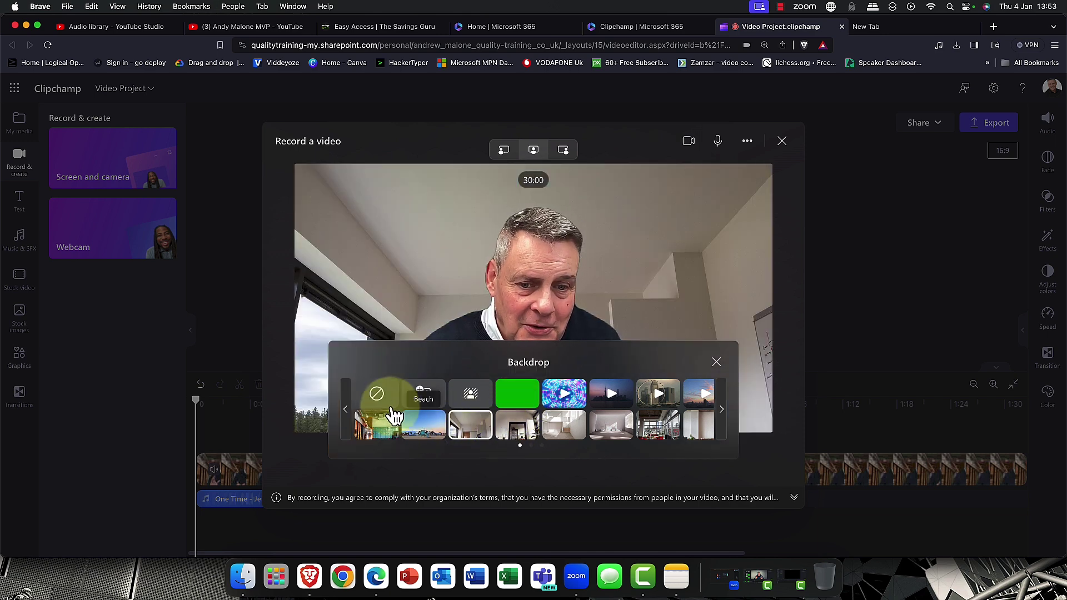
left_click(376, 394)
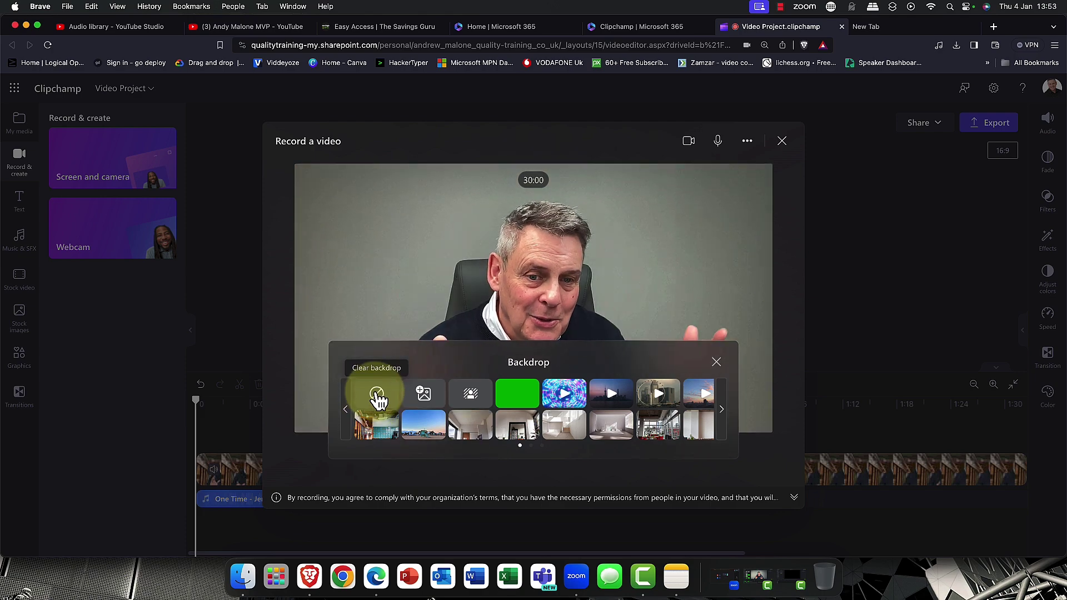
left_click(420, 427)
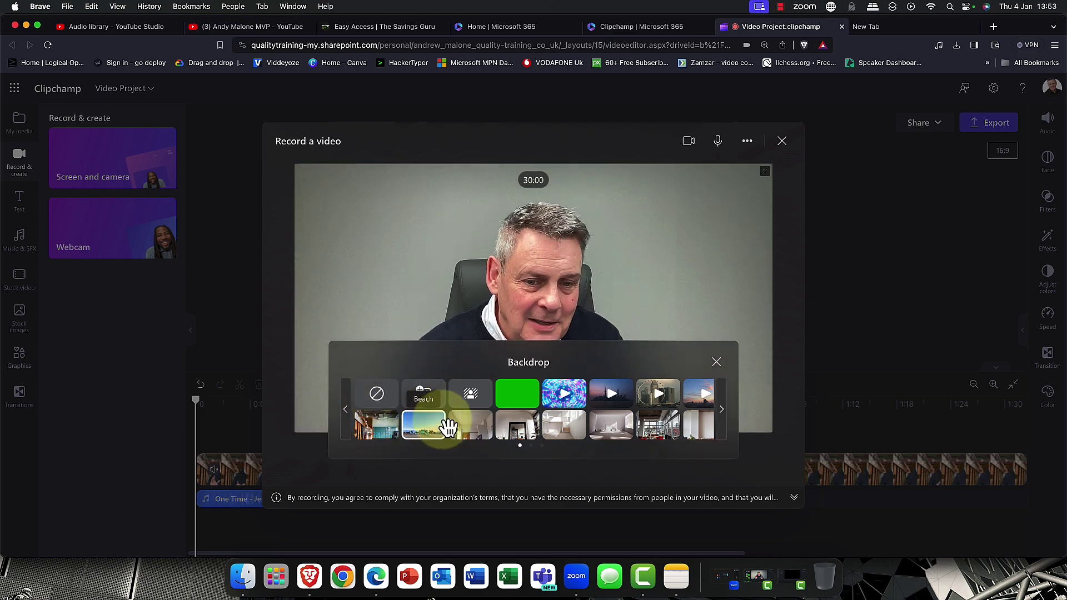
left_click(475, 428)
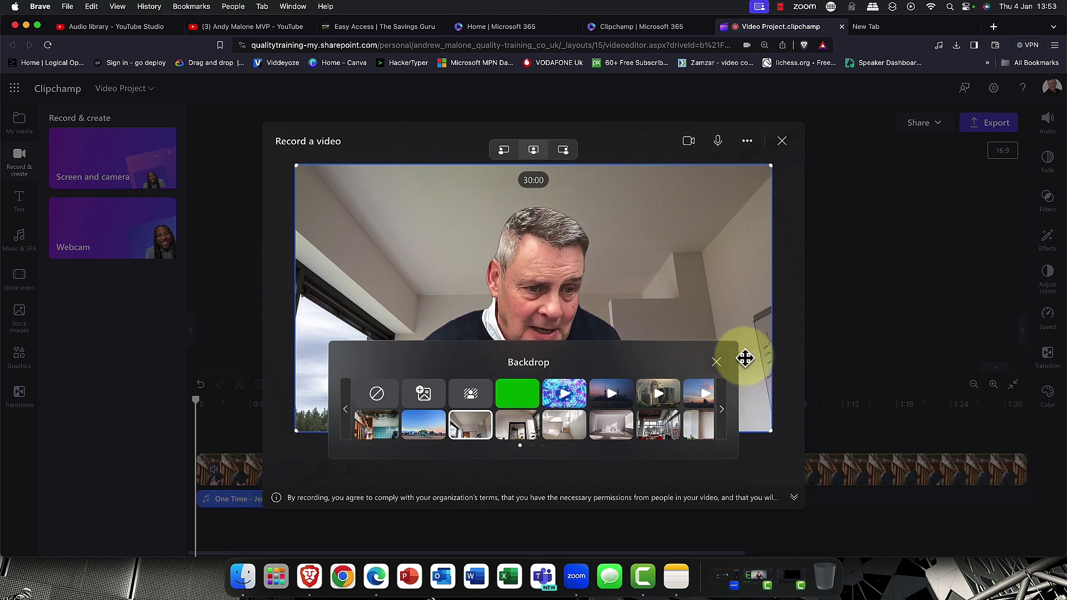
left_click(717, 362)
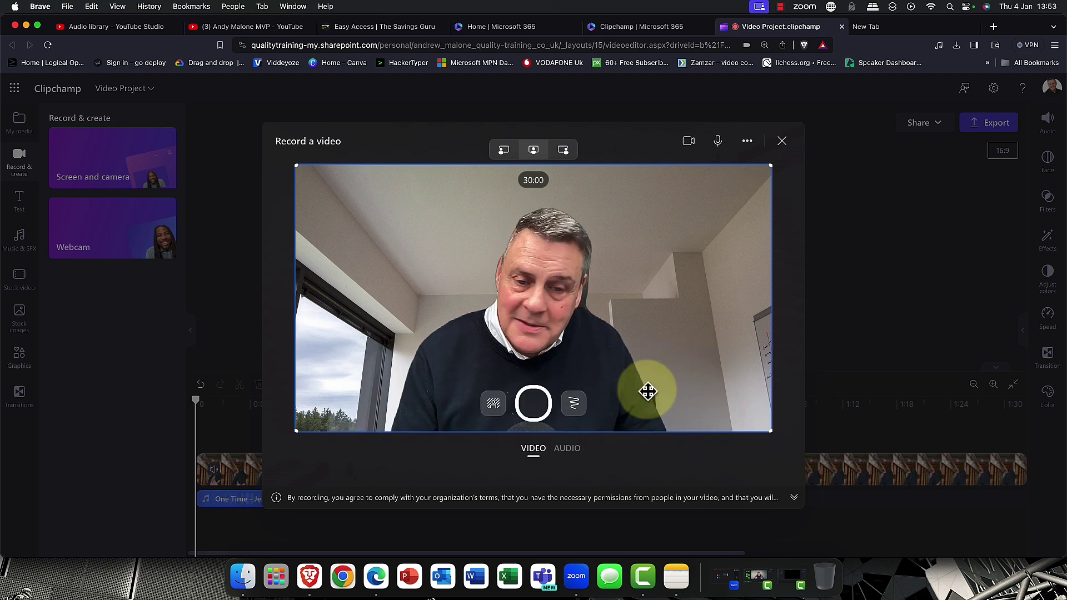
left_click(570, 456)
left_click(503, 454)
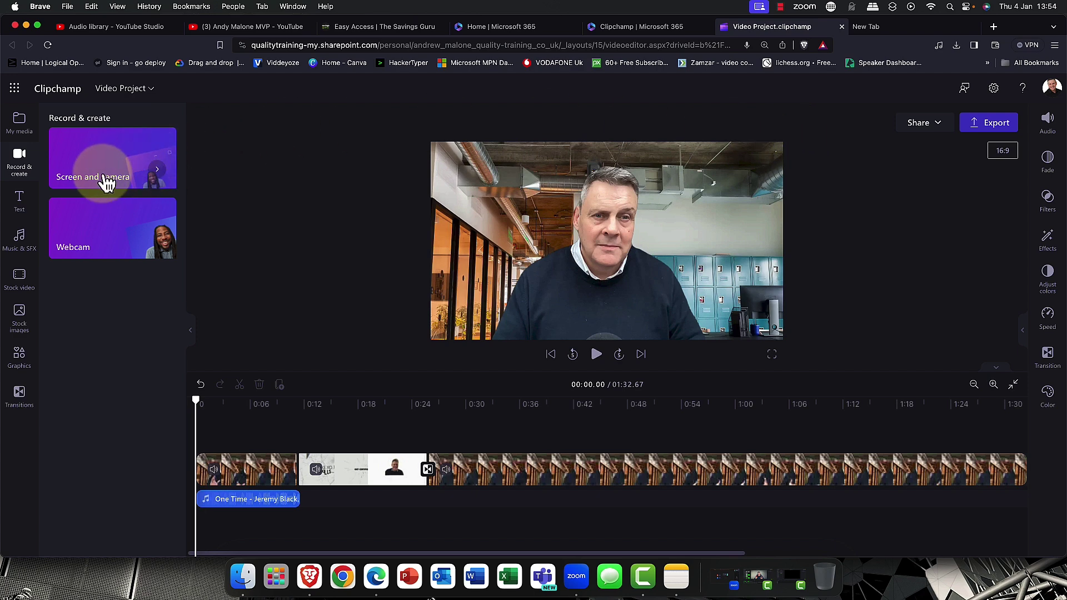
Start a screen and camera recording that shares the entire screen
left_click(105, 178)
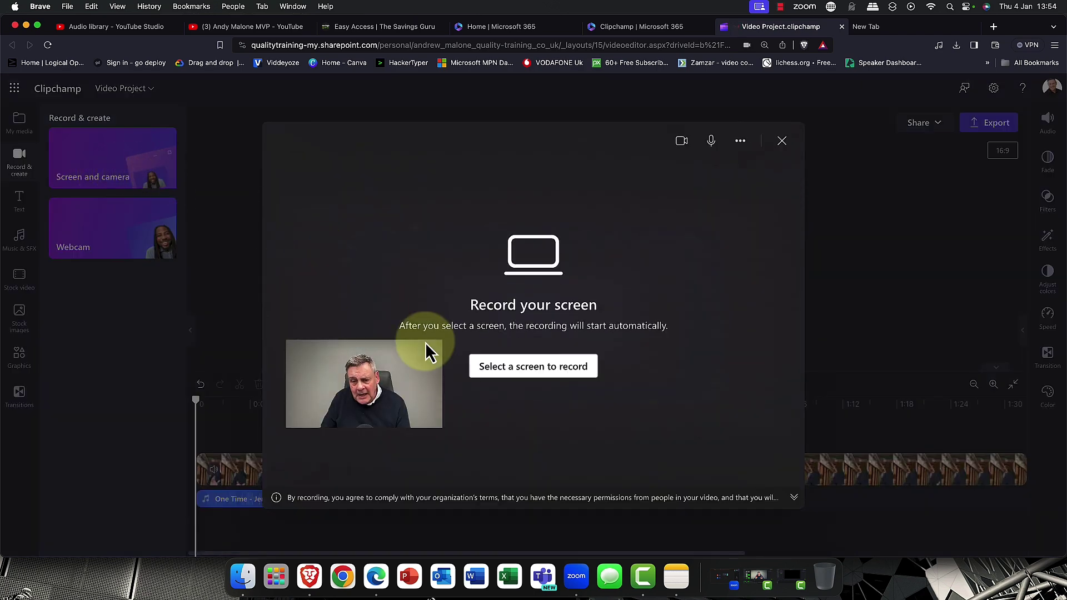
left_click(530, 380)
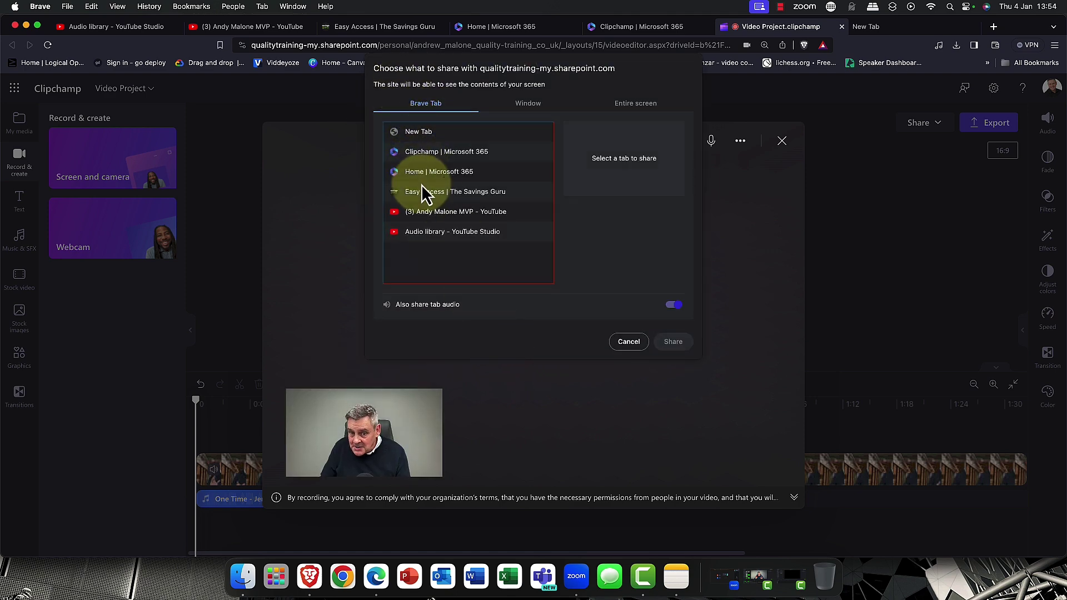
left_click(536, 103)
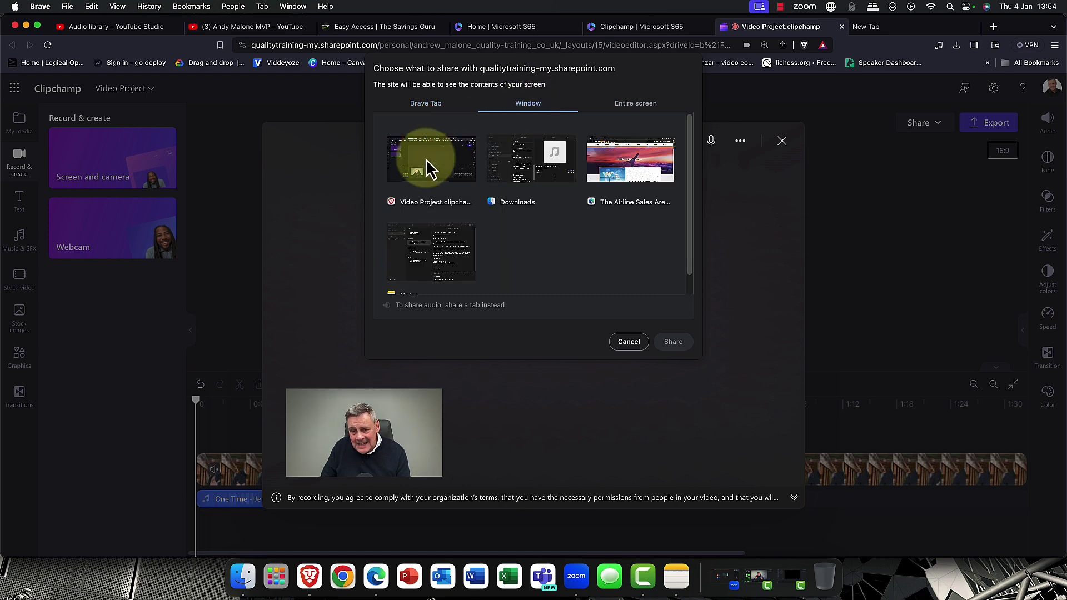
left_click(622, 103)
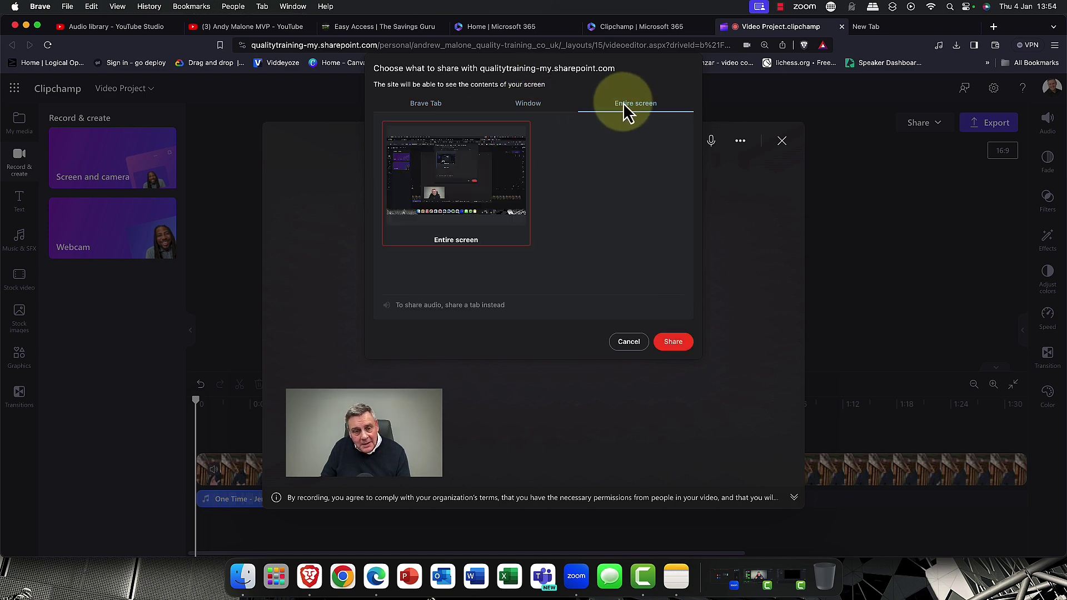
left_click(687, 340)
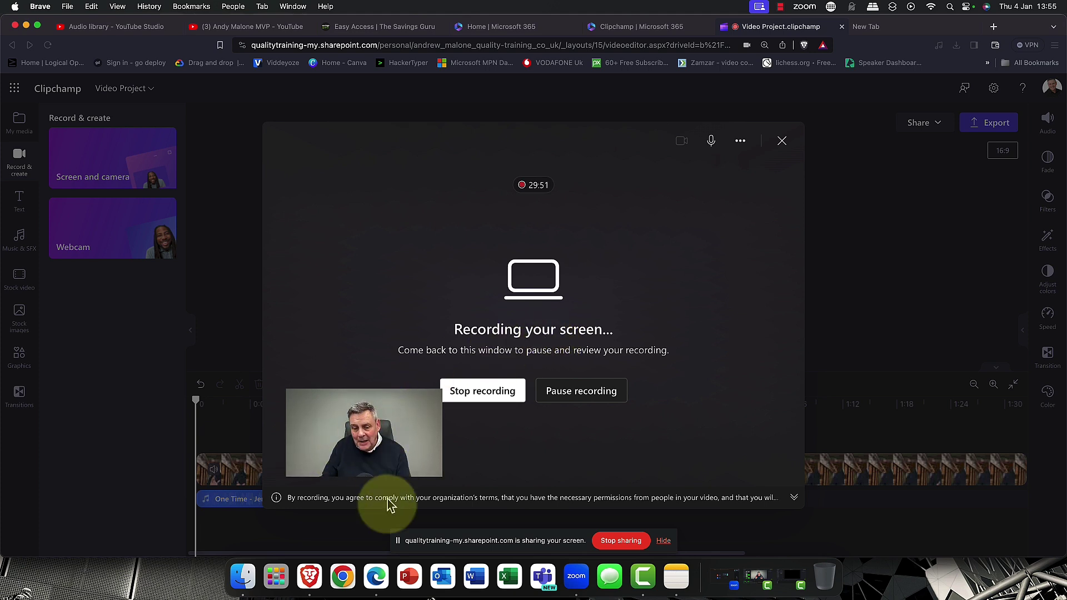
Switch to Google Chrome, show the Google search box in the recording, and end the screen recording
left_click(341, 578)
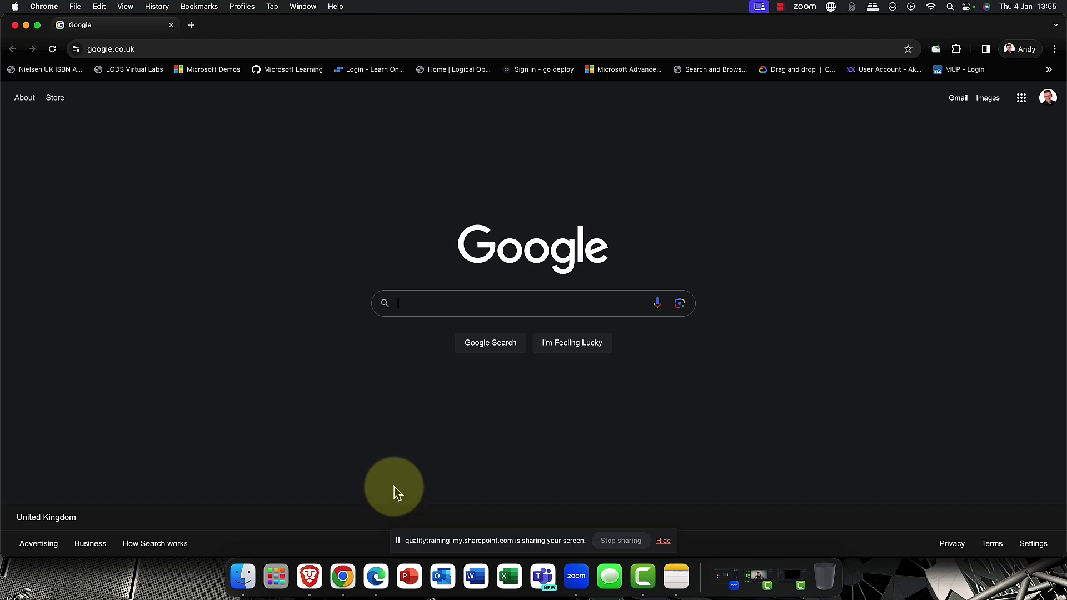
left_click(478, 297)
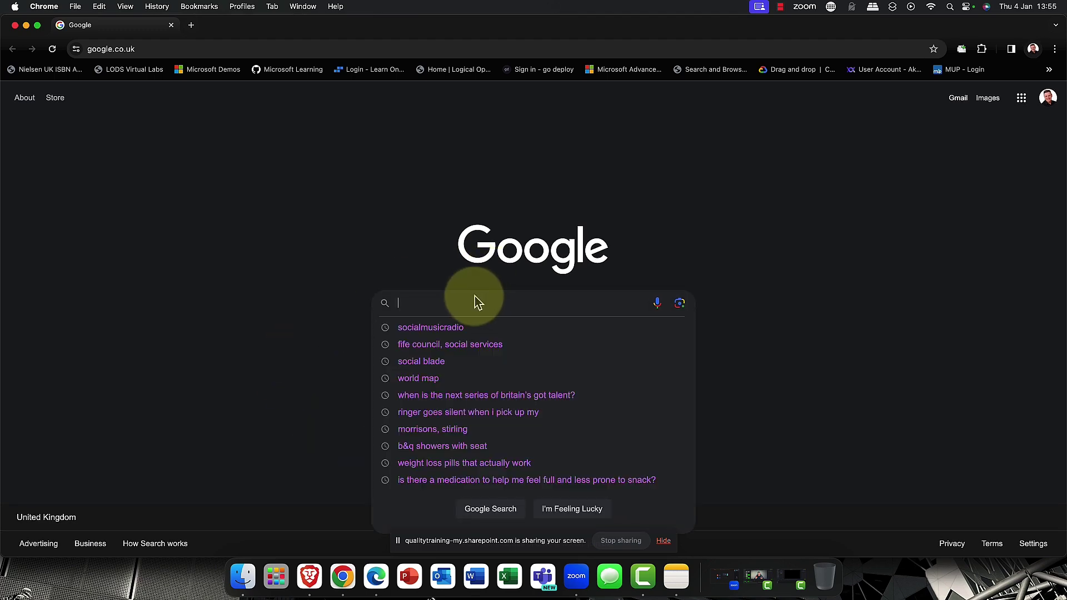
left_click(327, 259)
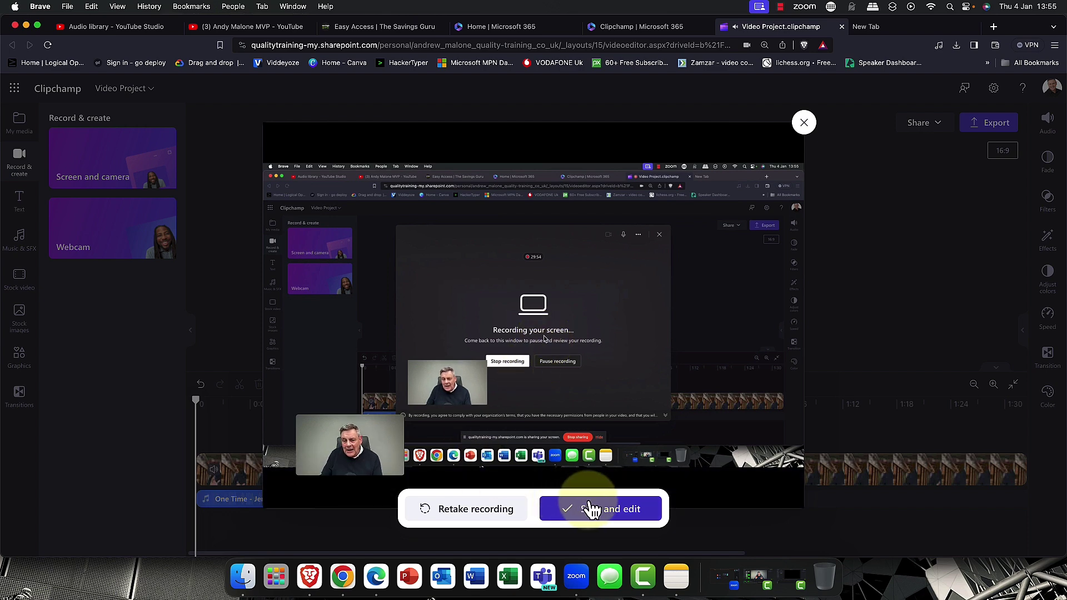
Cancel retaking the screen recording and exit the recorder without saving it
left_click(502, 518)
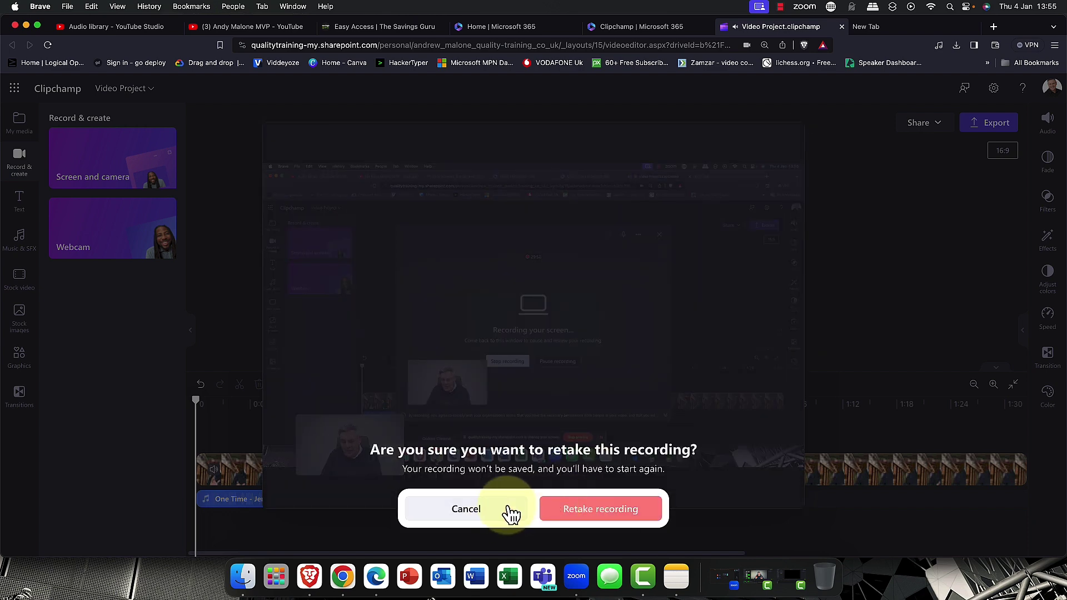
left_click(498, 509)
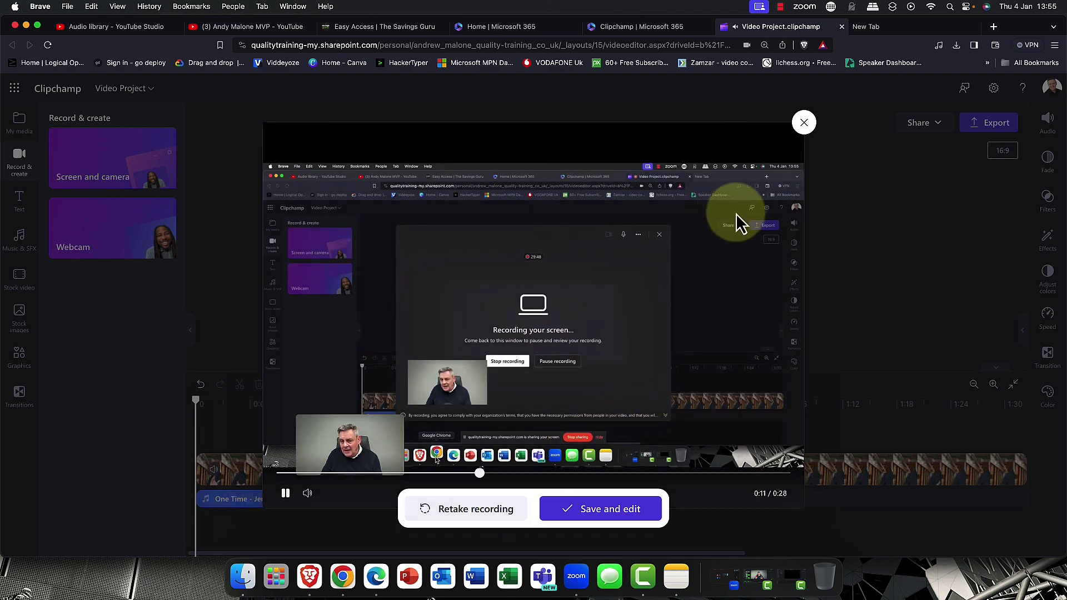
left_click(805, 124)
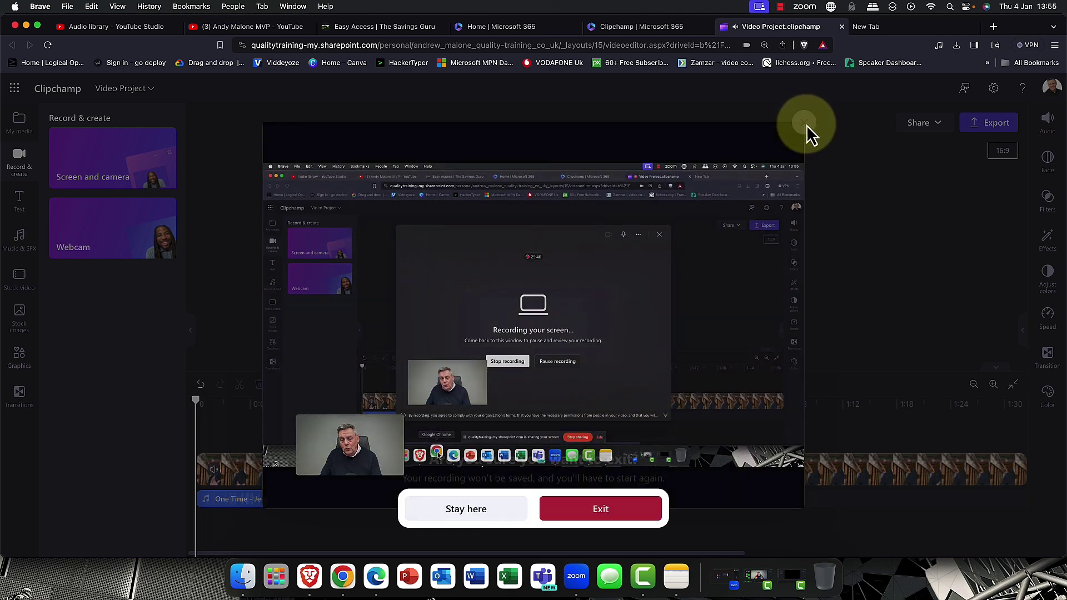
left_click(590, 516)
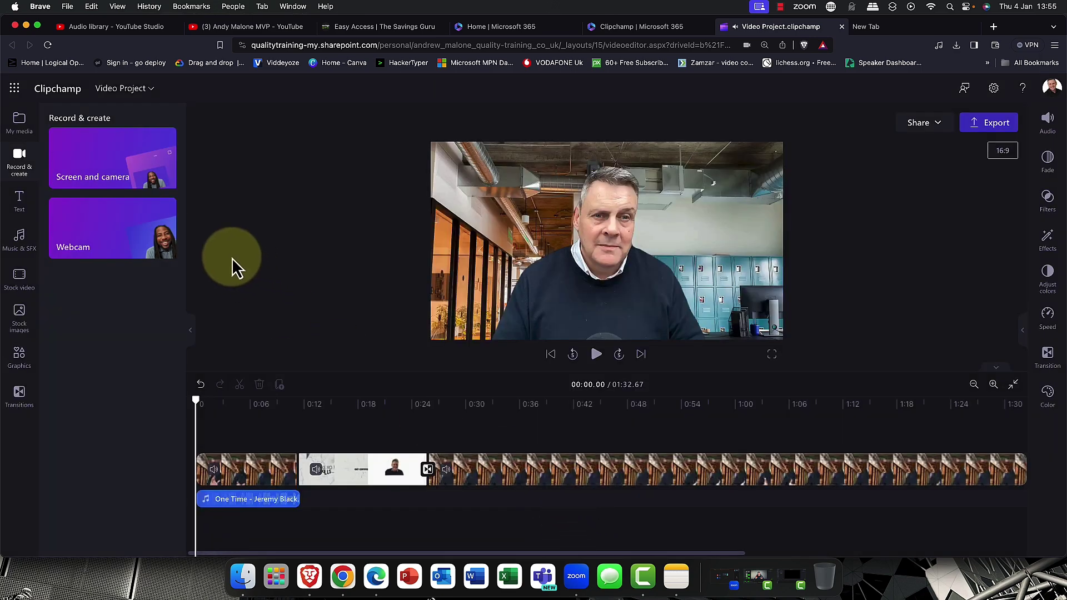
Move the playhead to about 0:56 on the timeline and select the long main video clip
left_click(113, 251)
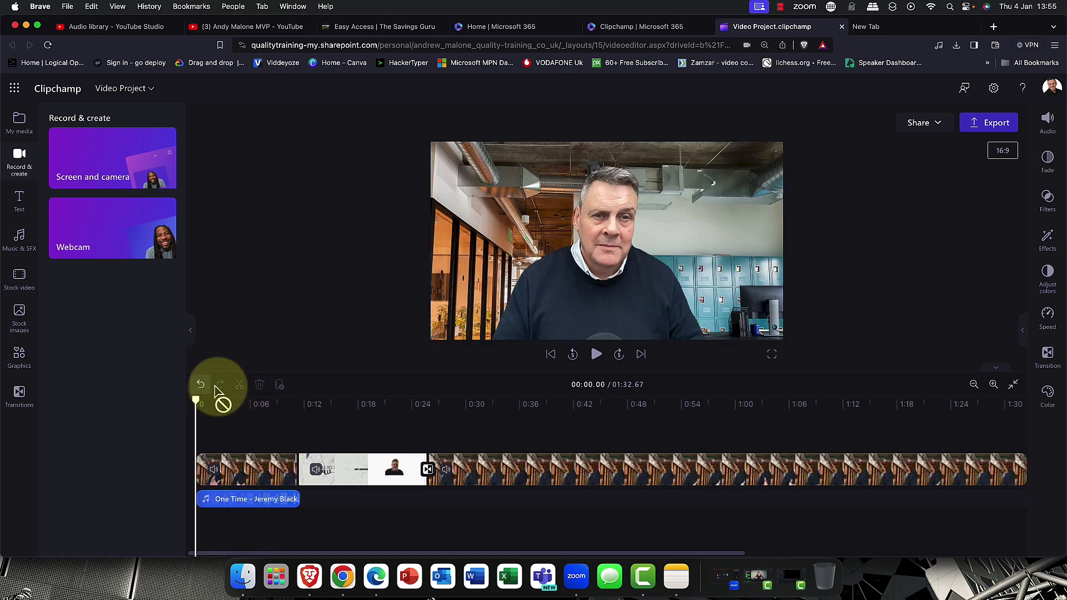
left_click(701, 405)
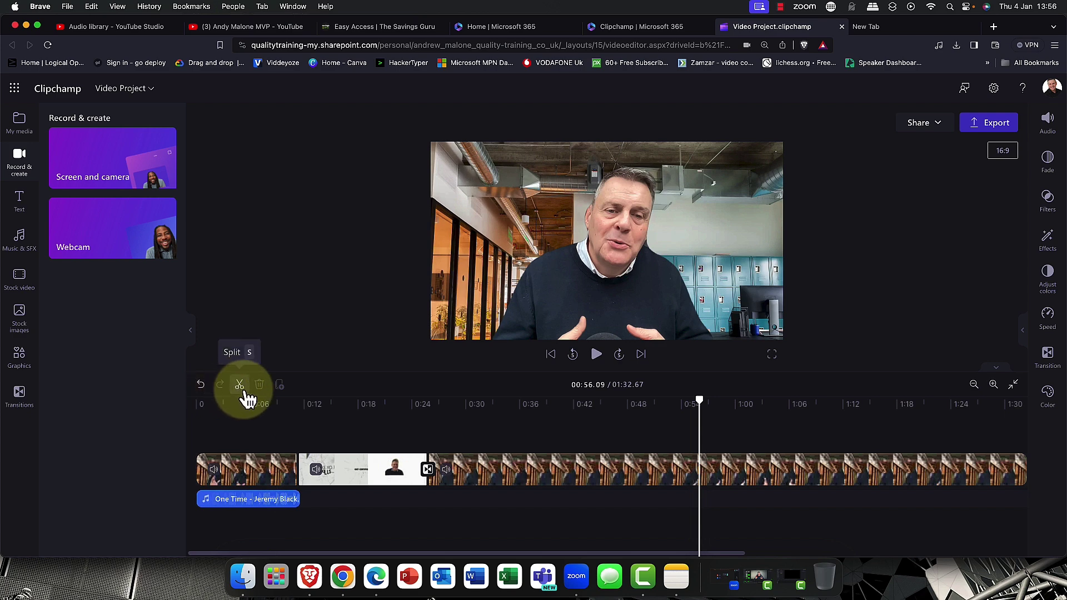
left_click(674, 474)
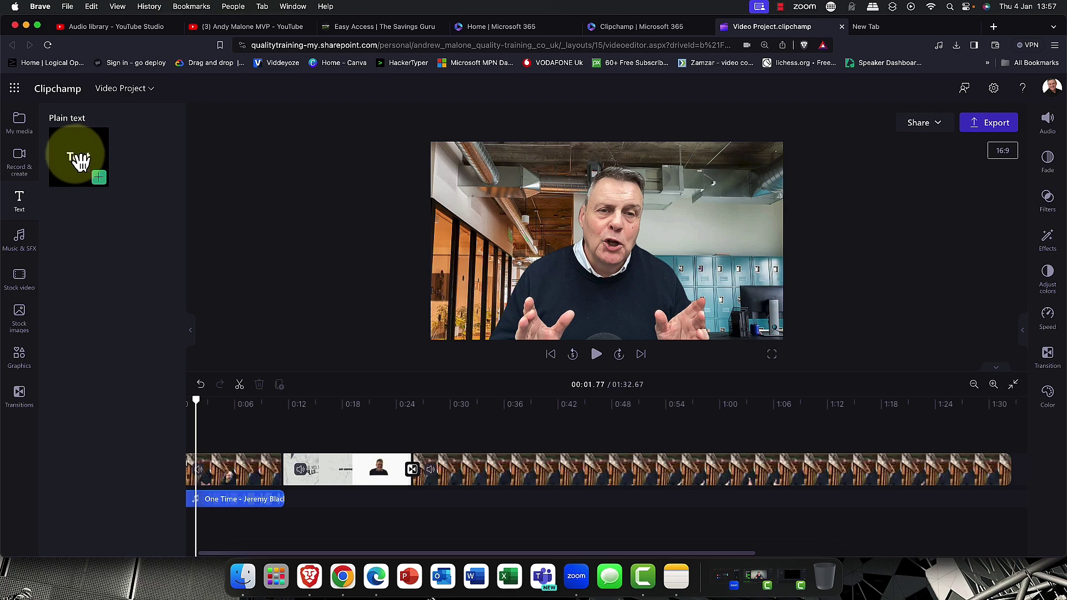
Add a plain text title at 00:01.77 over the opening clip, reading "Like & Subscribe"
left_click_drag(80, 161, 592, 312)
left_click(553, 325)
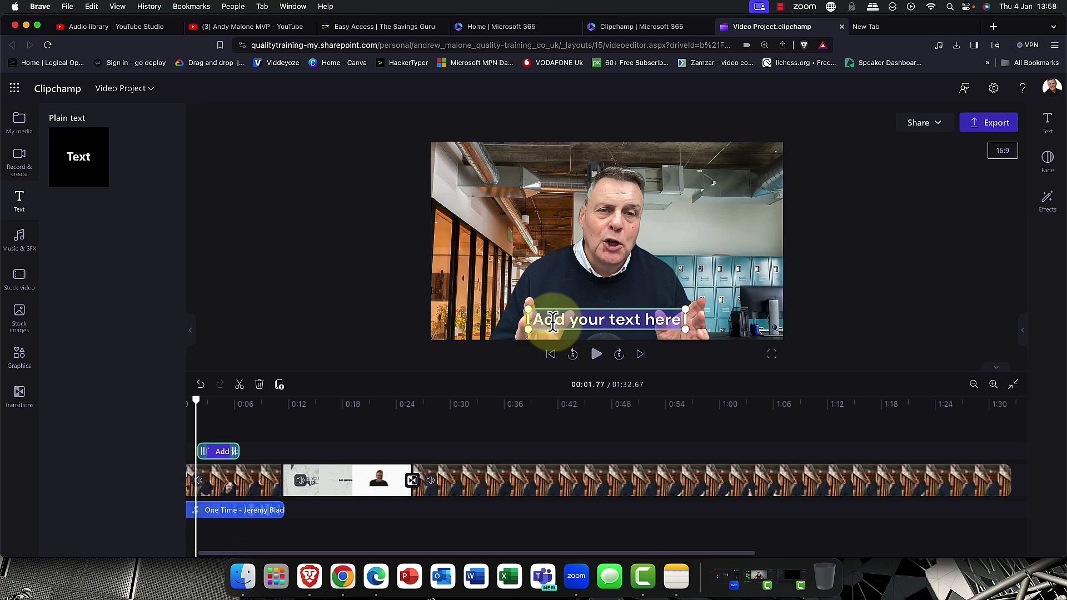
type("L")
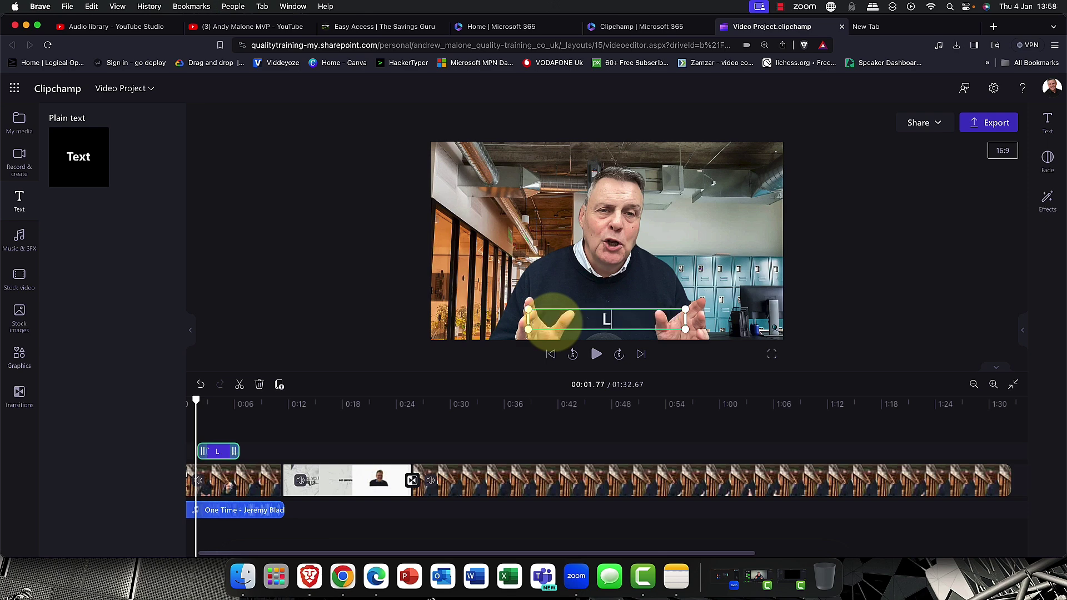
type("ike & ")
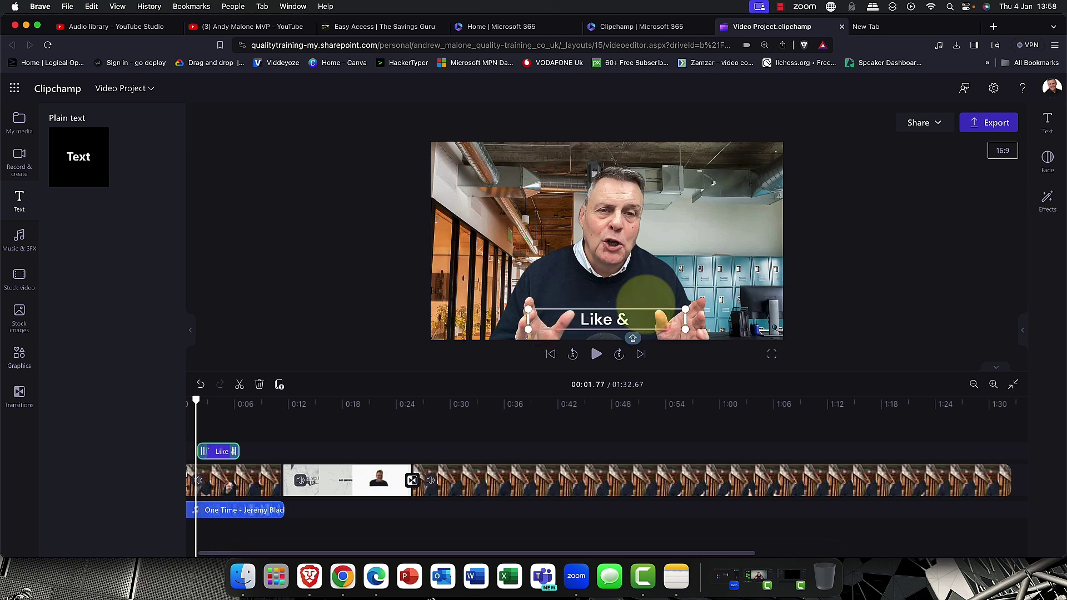
type("Subscribe")
left_click(619, 305)
mouse_move(614, 326)
left_mouse_down()
mouse_move(662, 289)
mouse_move(617, 325)
mouse_move(611, 318)
mouse_move(619, 325)
left_mouse_up()
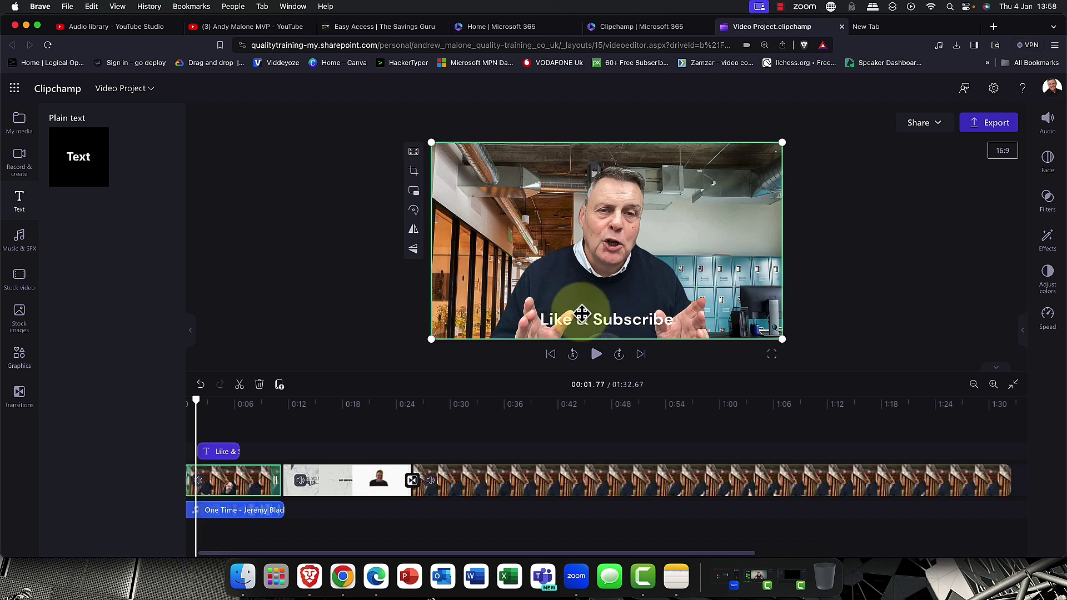
left_click(321, 211)
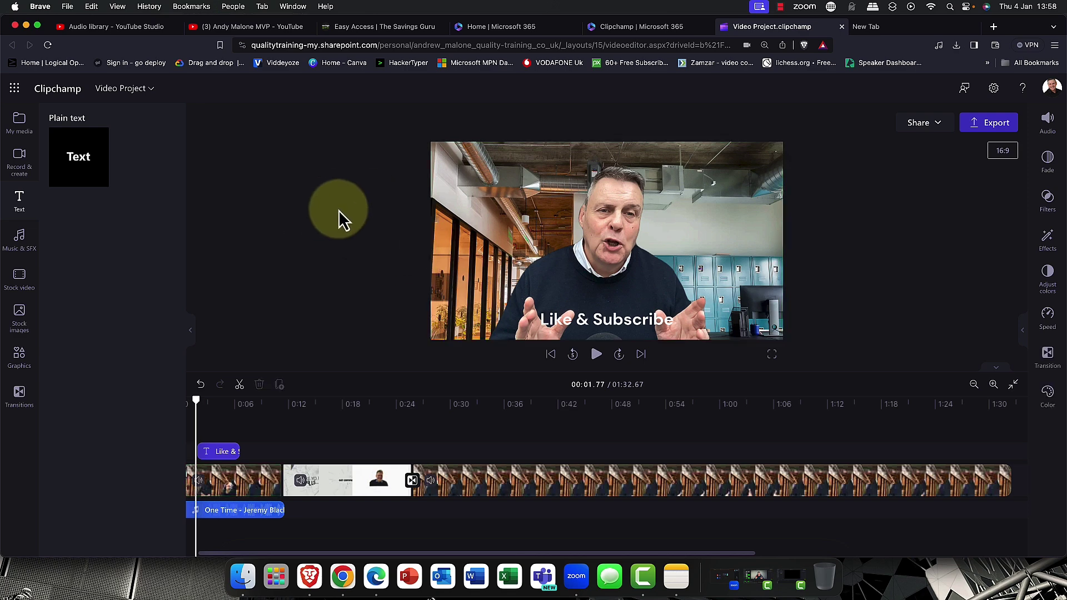
Select the "Like & Subscribe" title, look through the available fonts, and set its font size to 27
left_click(437, 187)
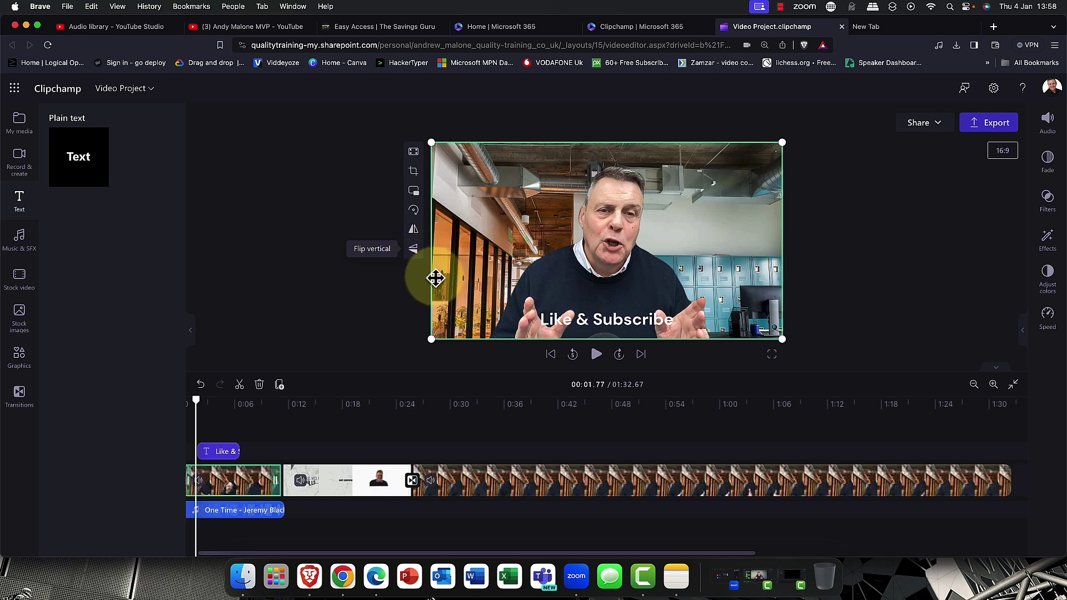
left_click(414, 311)
left_click(605, 332)
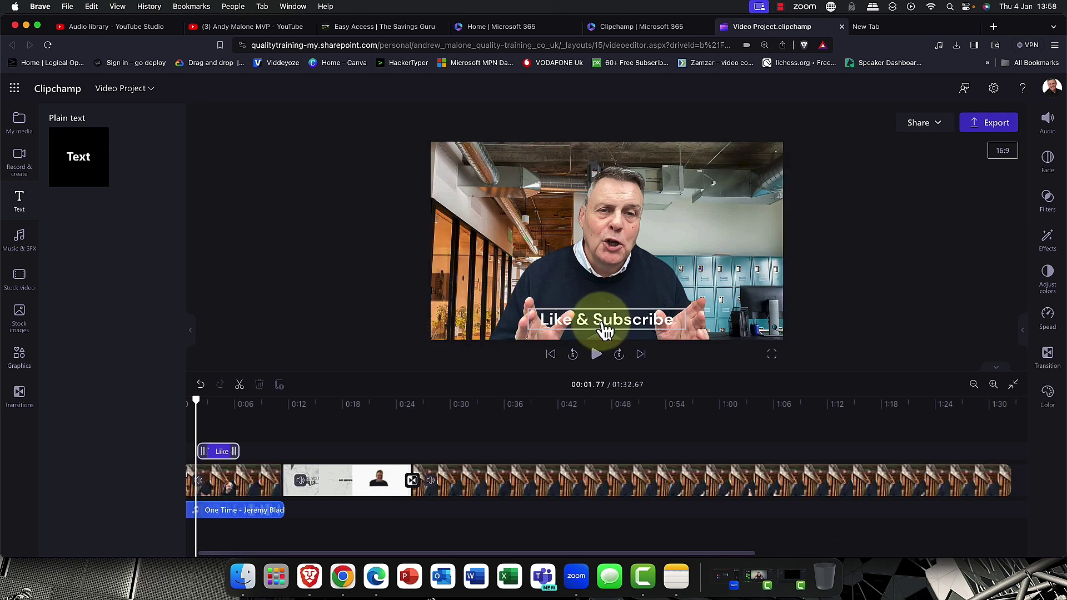
double_click(547, 320)
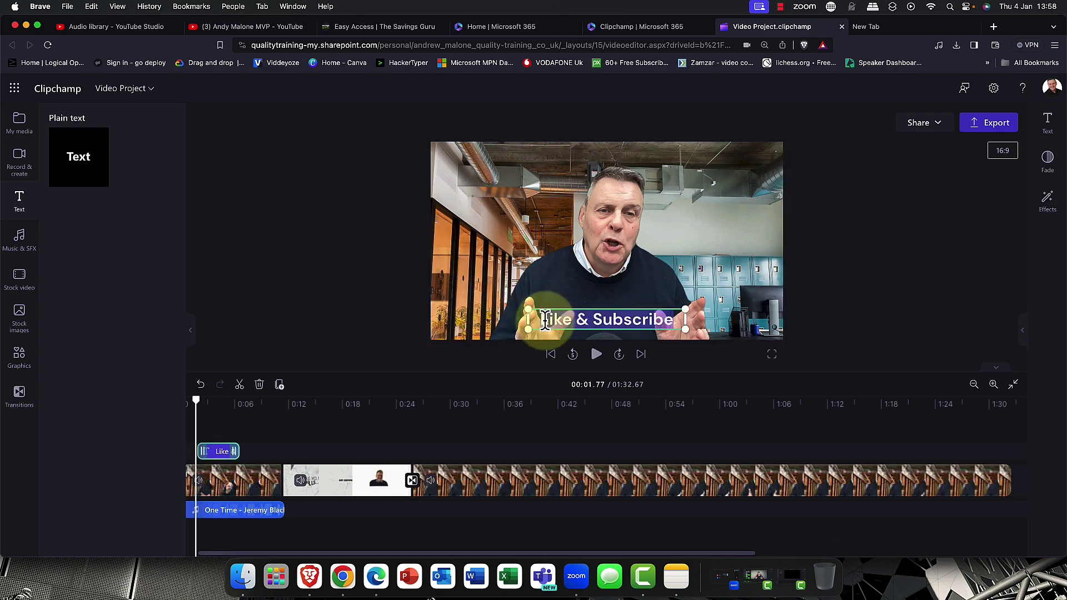
left_click(1049, 126)
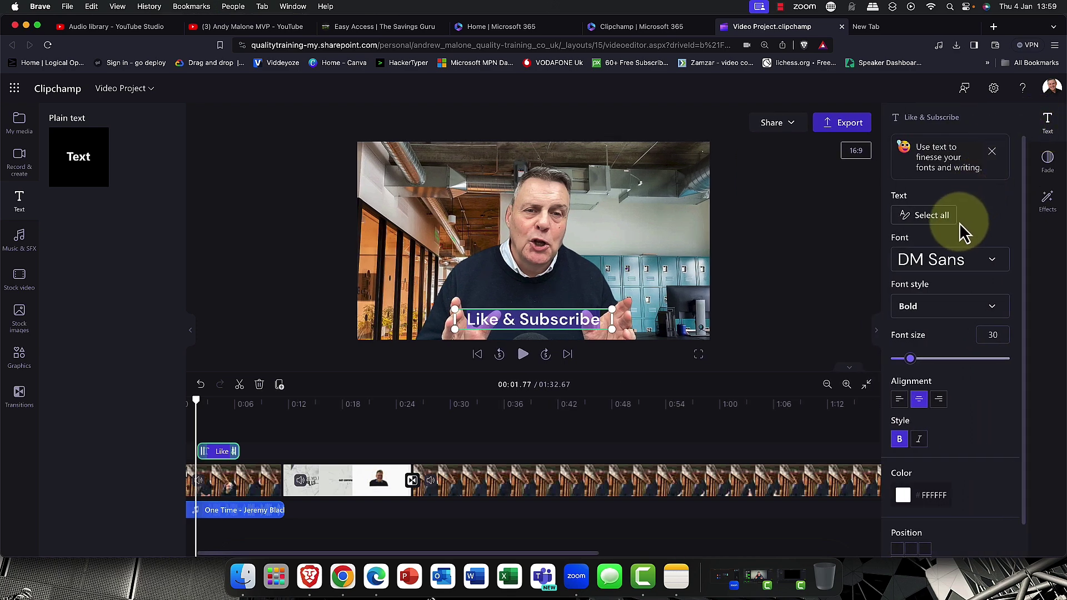
left_click(995, 265)
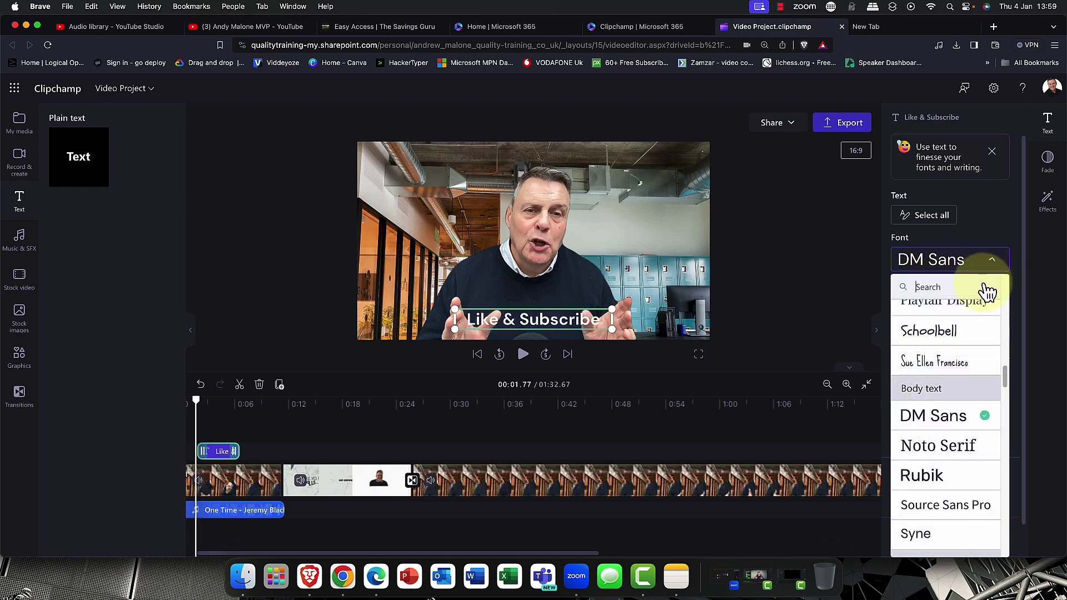
left_click(990, 247)
mouse_move(909, 358)
left_mouse_down()
mouse_move(886, 362)
mouse_move(913, 358)
left_mouse_up()
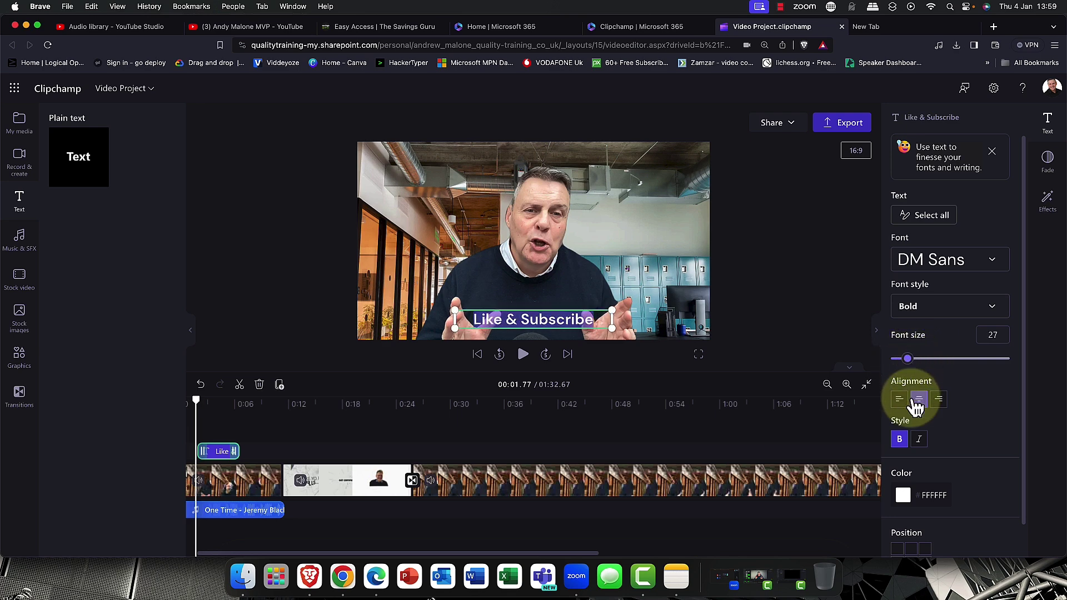
scroll(947, 413, "down", 1)
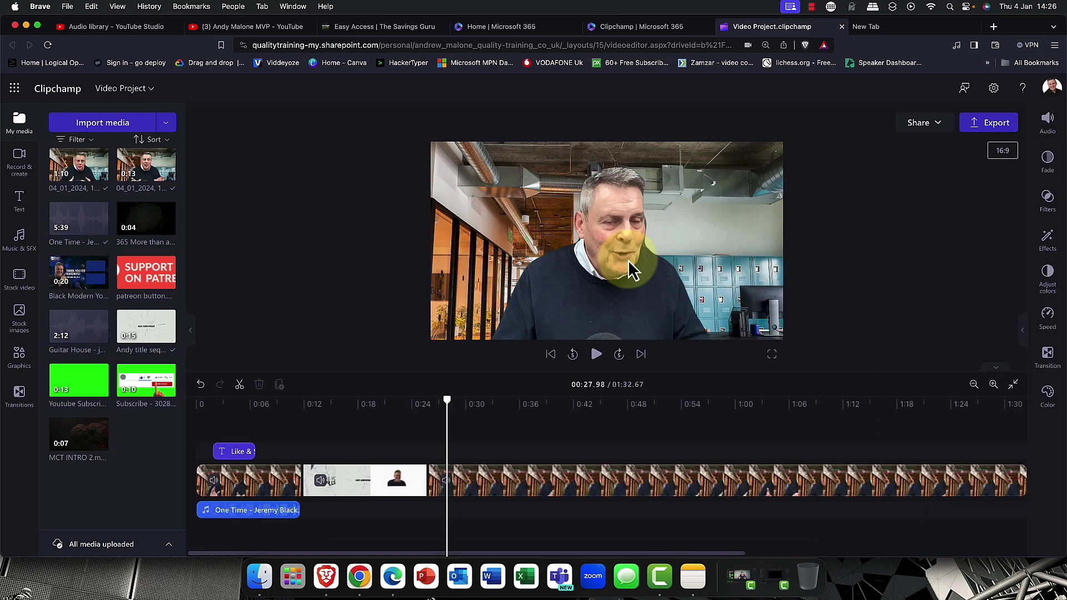
Move the playhead to about 0:31 on the timeline, near the start of the main webcam clip
left_click(628, 260)
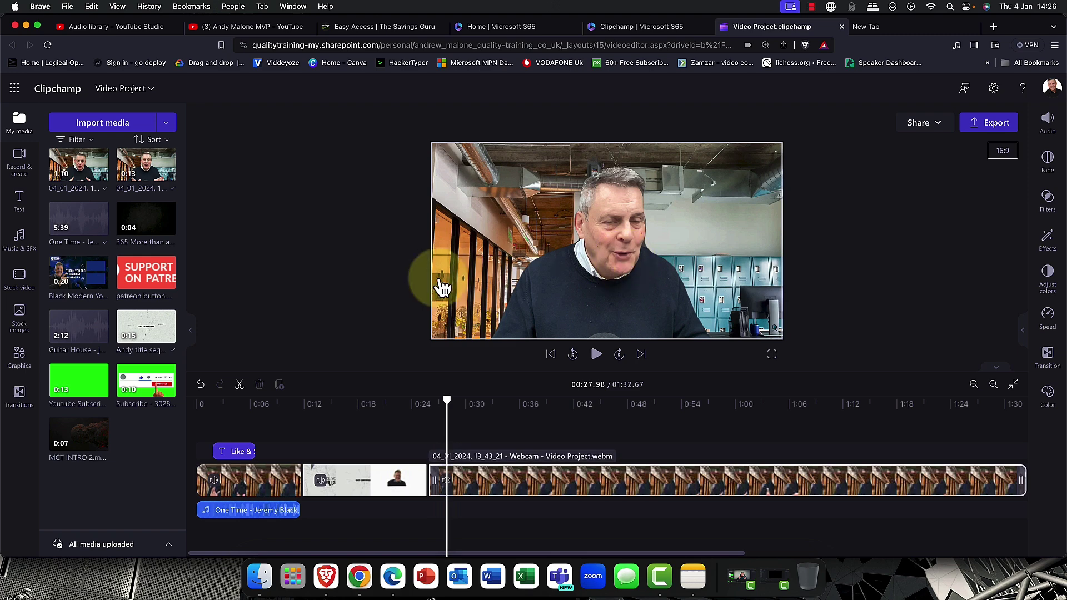
left_click(388, 298)
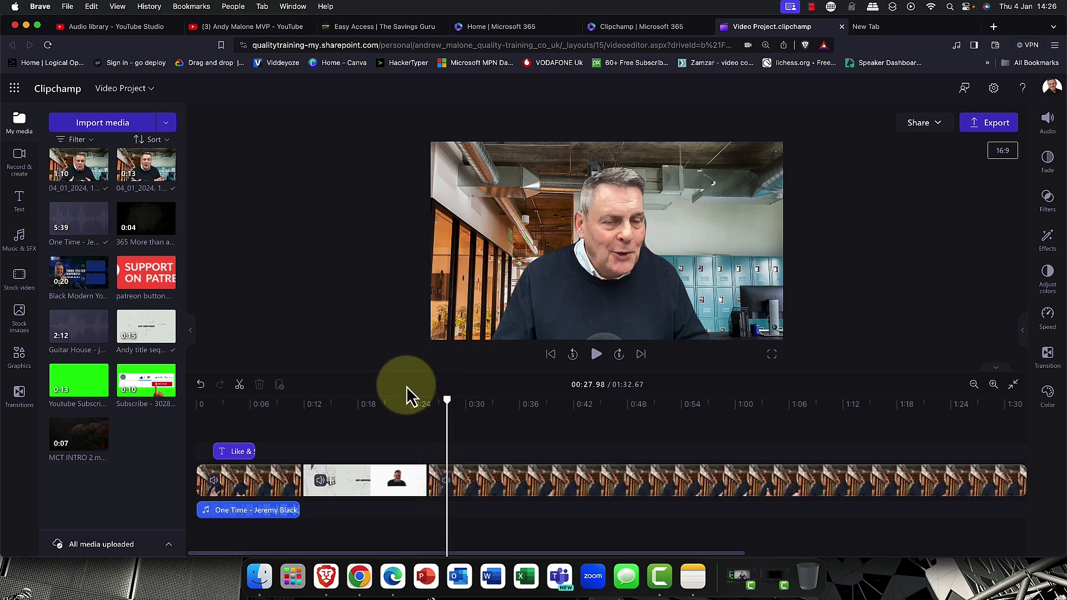
left_click_drag(421, 417, 477, 411)
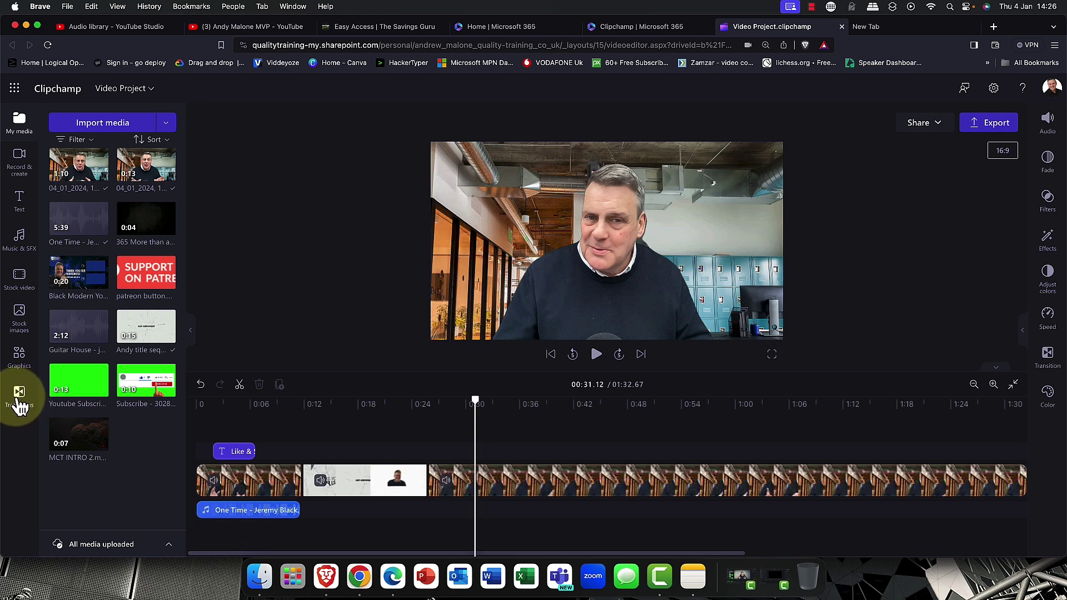
Add a default transition at the join between the opening webcam clip and the title sequence
mouse_move(306, 492)
left_click(304, 483)
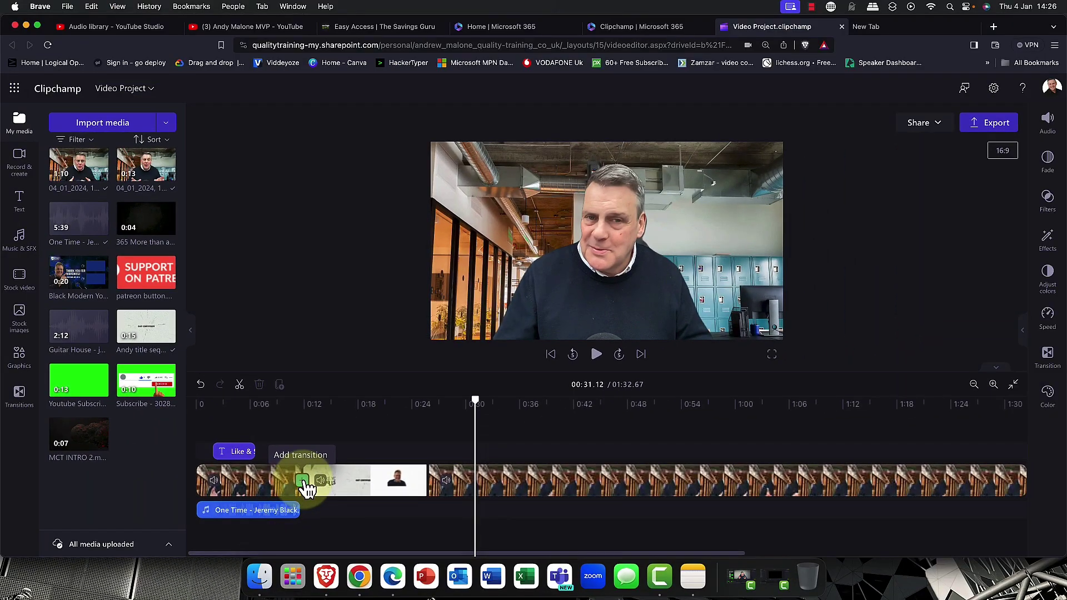
left_click(303, 481)
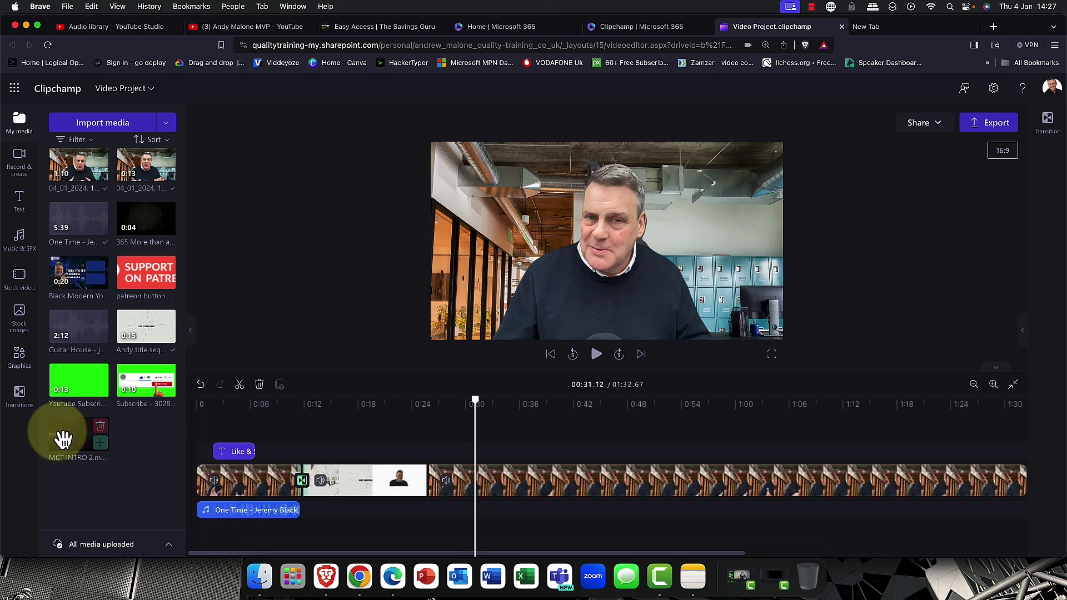
Browse the transitions and apply Thirds both before and after the title sequence clip
left_click(19, 396)
mouse_move(124, 421)
left_mouse_down()
mouse_move(250, 498)
mouse_move(309, 486)
left_mouse_up()
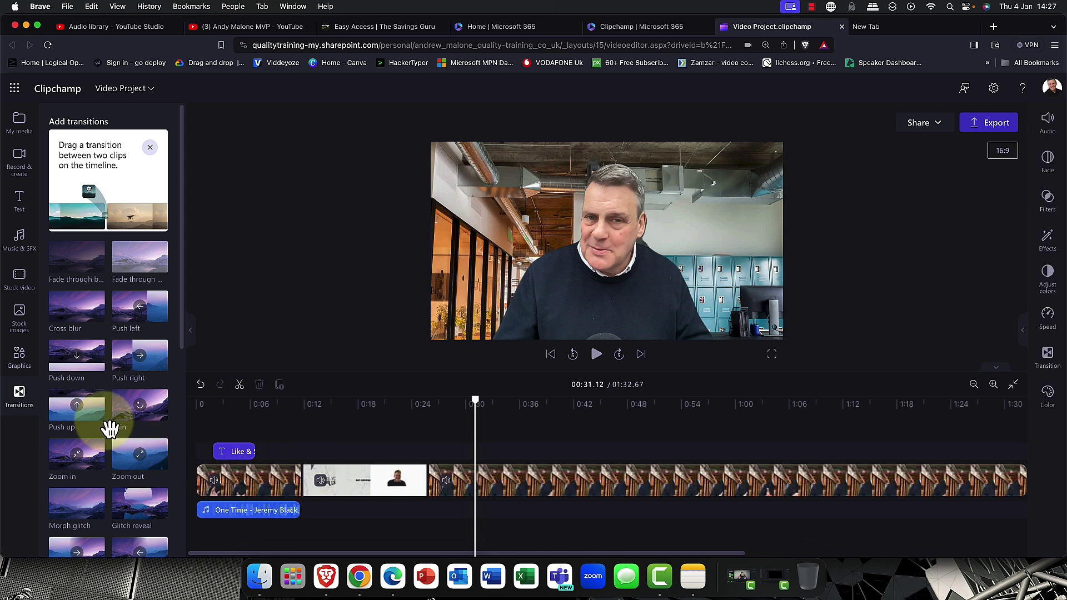
scroll(136, 453, "down", 3)
scroll(136, 453, "down", 2)
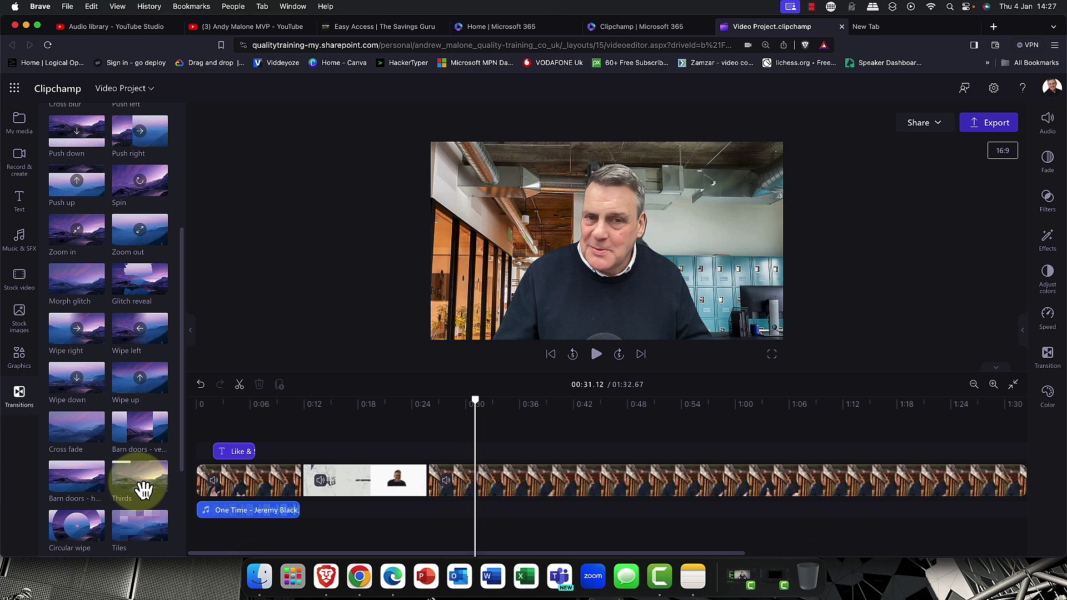
left_click_drag(143, 489, 305, 476)
left_click_drag(136, 483, 423, 488)
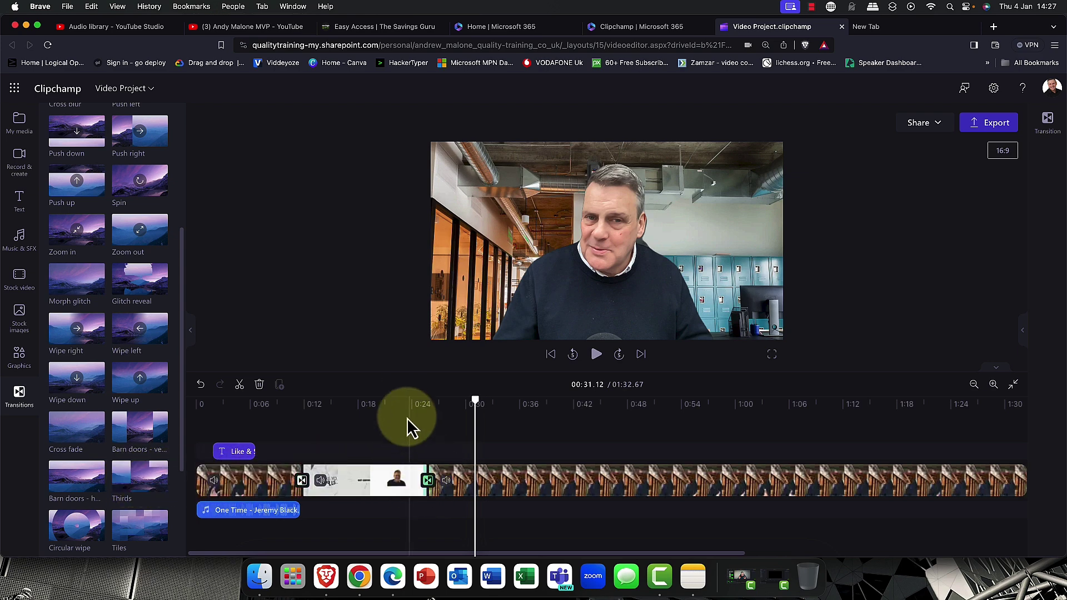
Preview the transition from the title sequence into the main clip, starting just before the join
left_click(398, 416)
left_click_drag(404, 415, 414, 411)
left_click(595, 356)
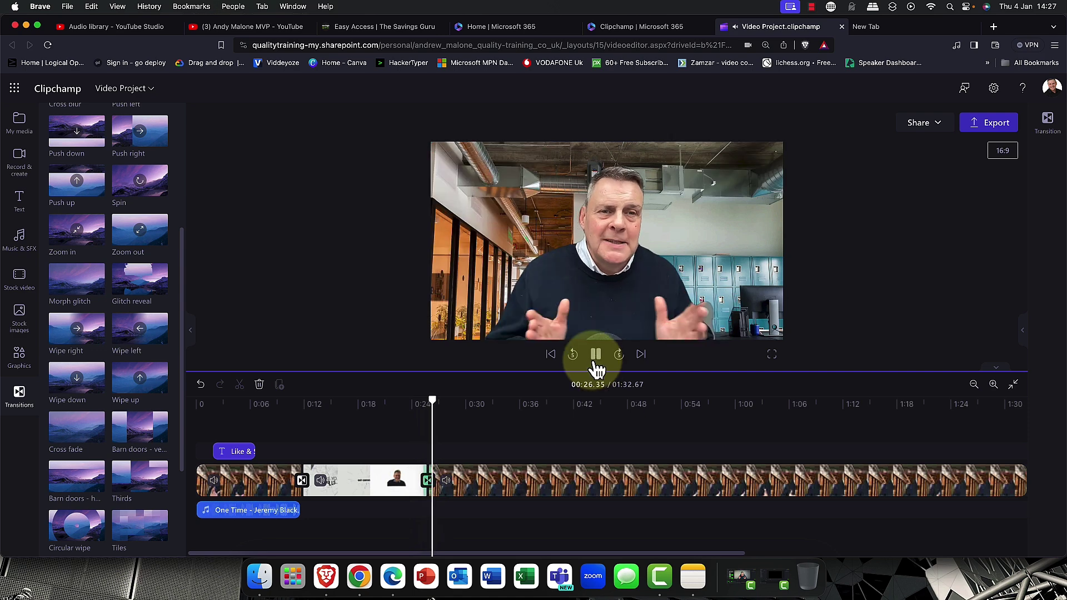
left_click(597, 356)
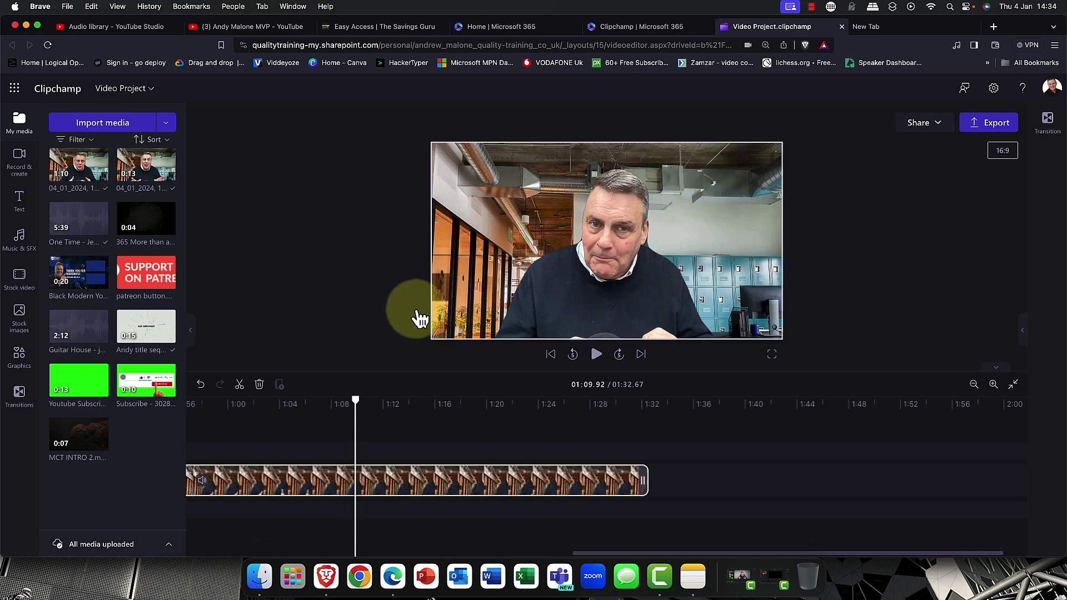
Place the "Youtube Subscribe" green-screen video on a track above the main clip, starting at 01:09.92
left_click(438, 485)
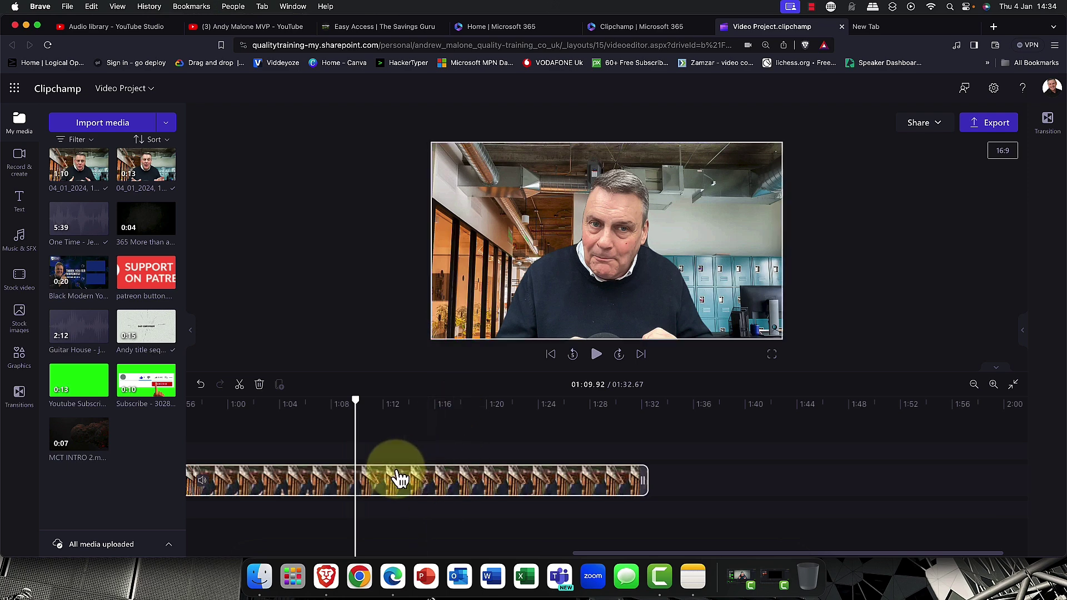
left_click(389, 503)
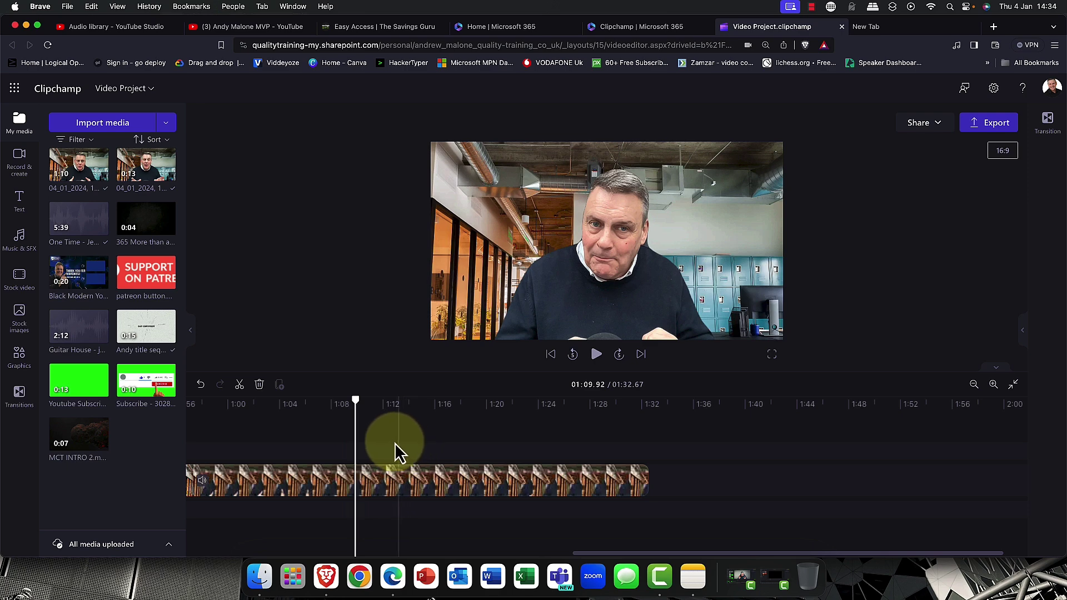
left_click(369, 476)
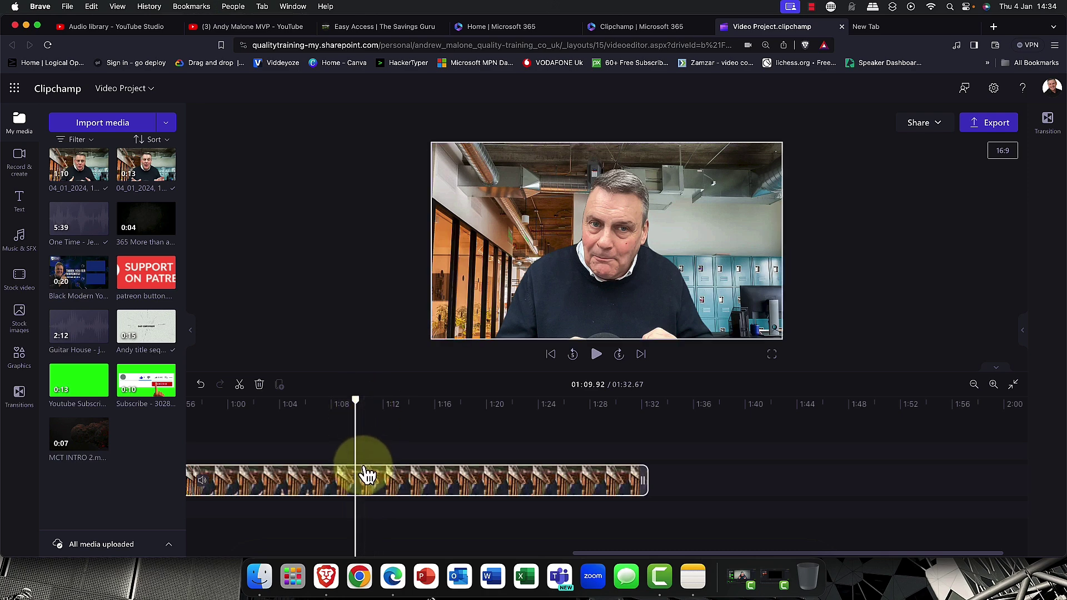
left_click(361, 474)
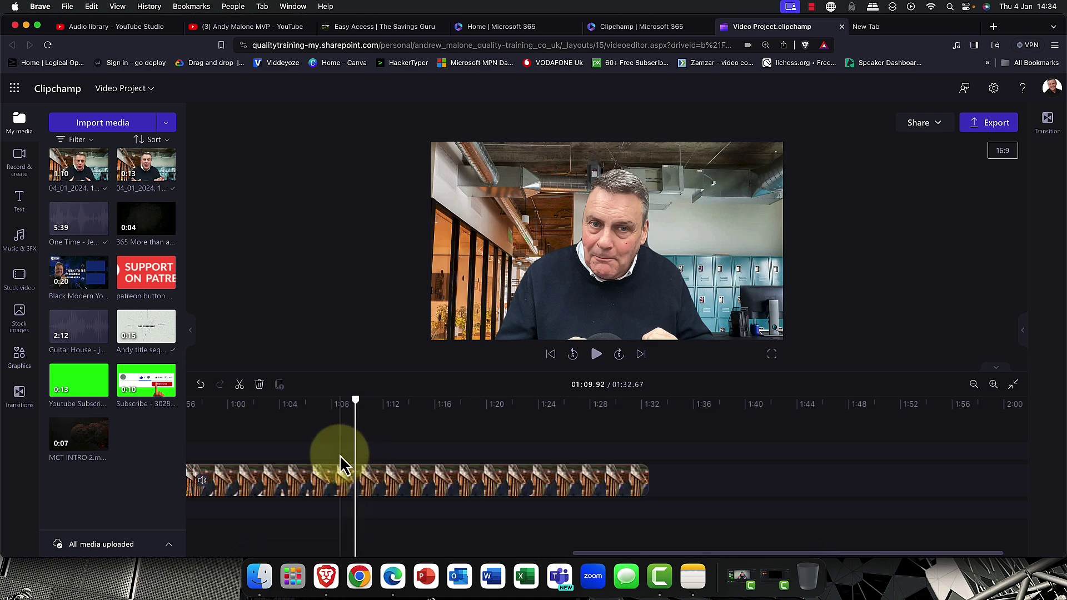
mouse_move(72, 396)
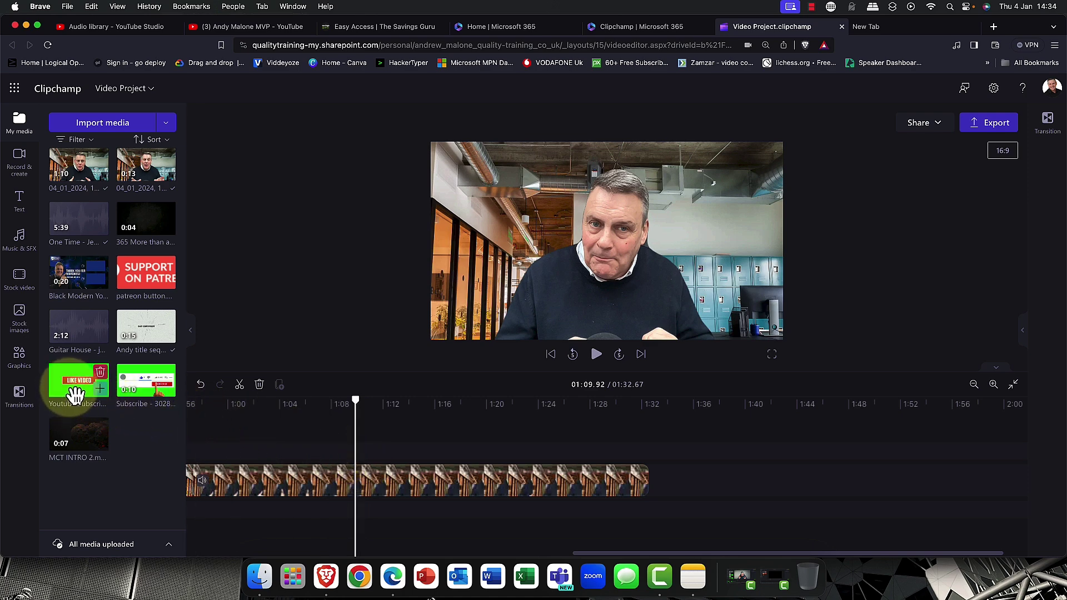
left_click_drag(79, 393, 374, 459)
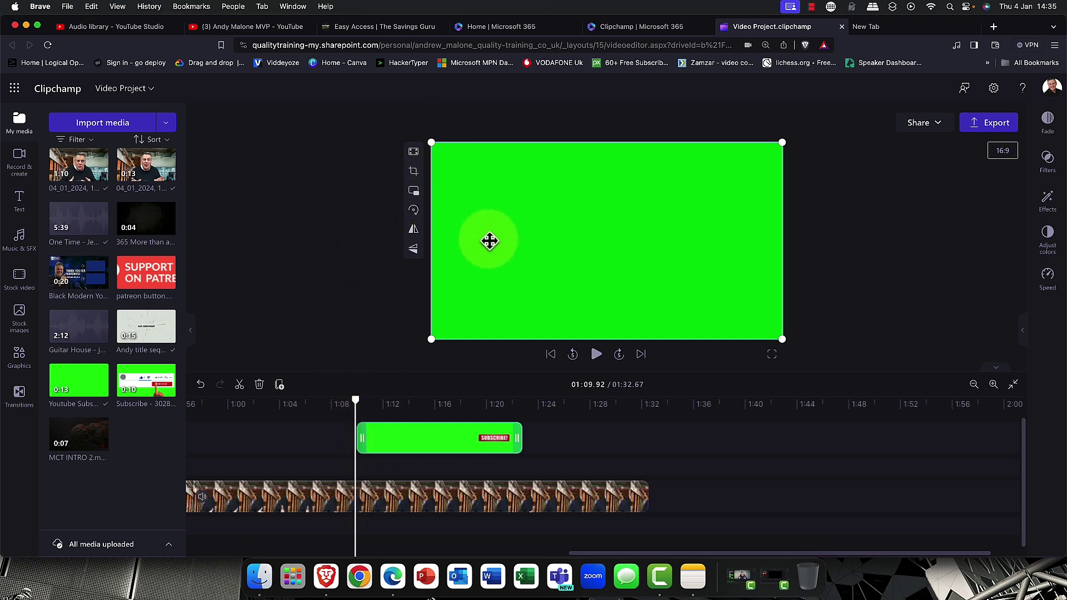
Move the playhead to 01:15.06, apply the Green screen effect to the subscribe overlay, and lower its screen threshold slightly
left_click_drag(360, 404, 424, 405)
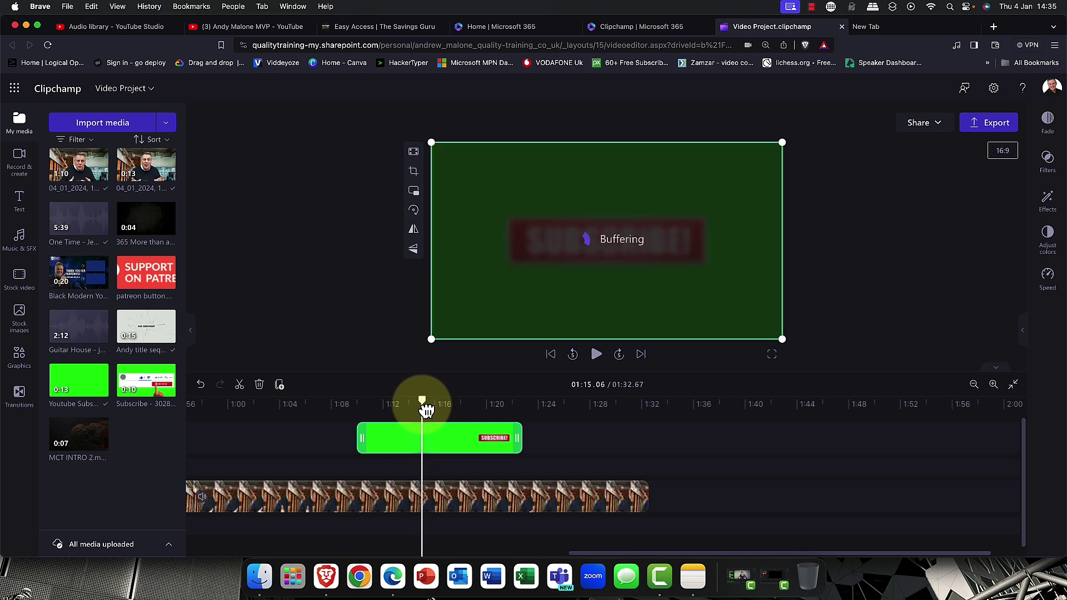
left_click(455, 443)
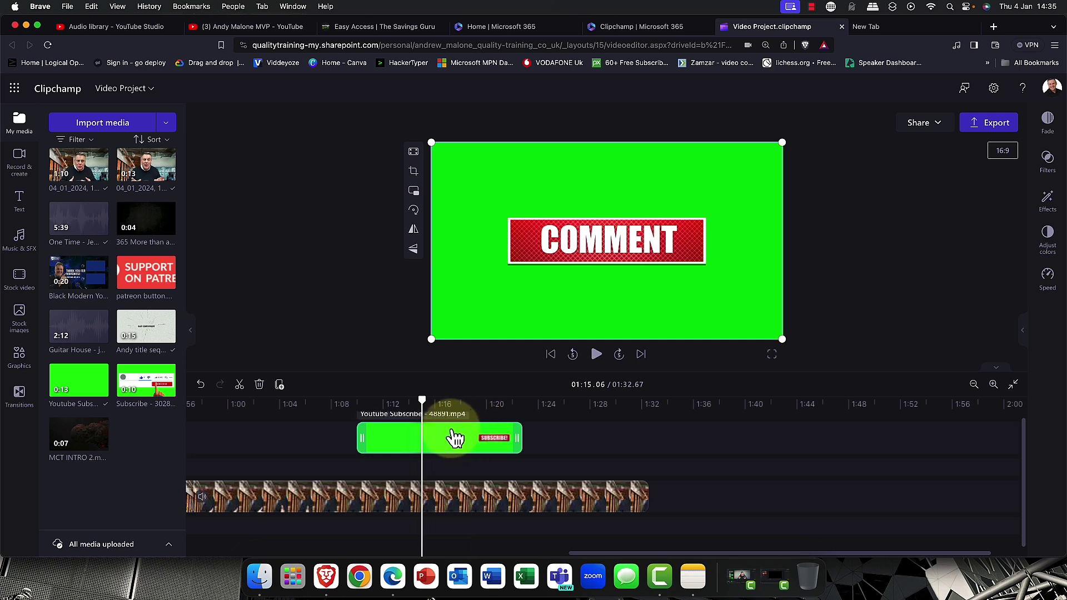
left_click(1050, 203)
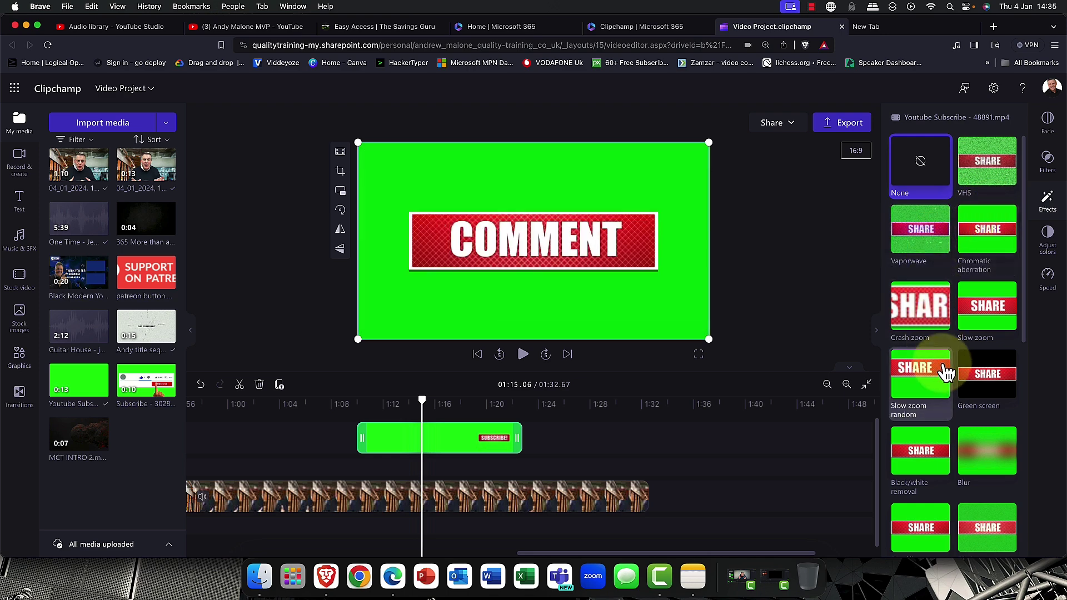
left_click(988, 396)
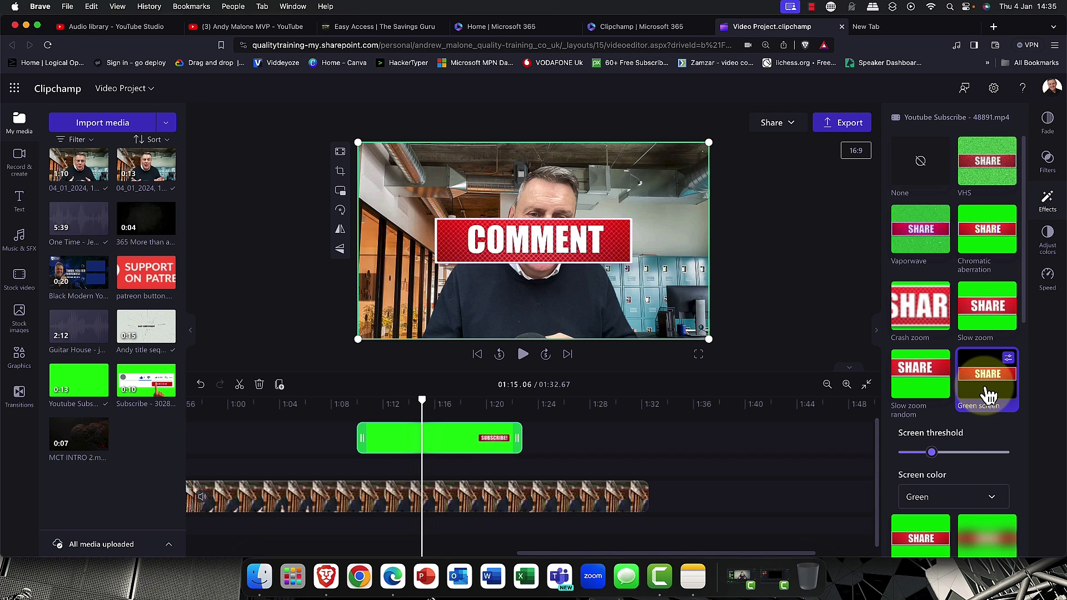
left_click(936, 453)
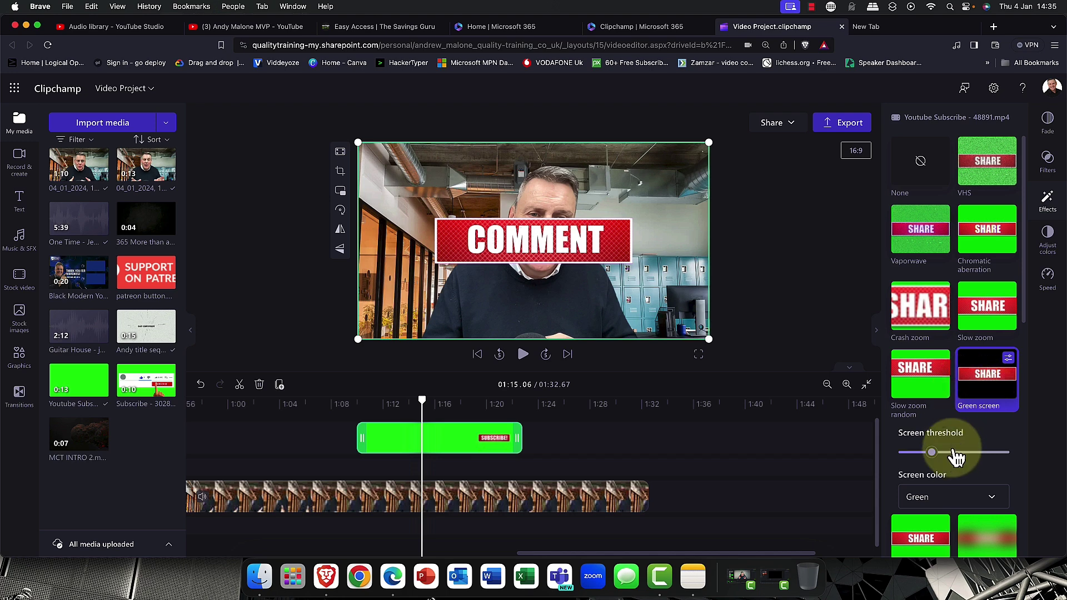
left_click_drag(939, 459, 924, 459)
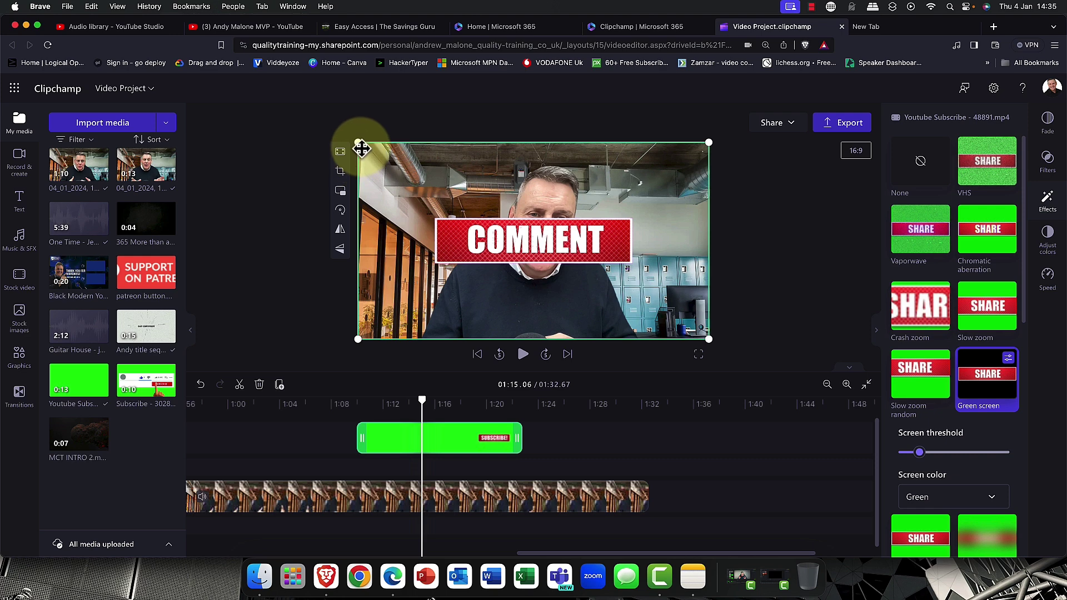
Shrink the subscribe overlay to about a third of the frame width and place it in the video's upper-right corner
left_click_drag(356, 142, 657, 177)
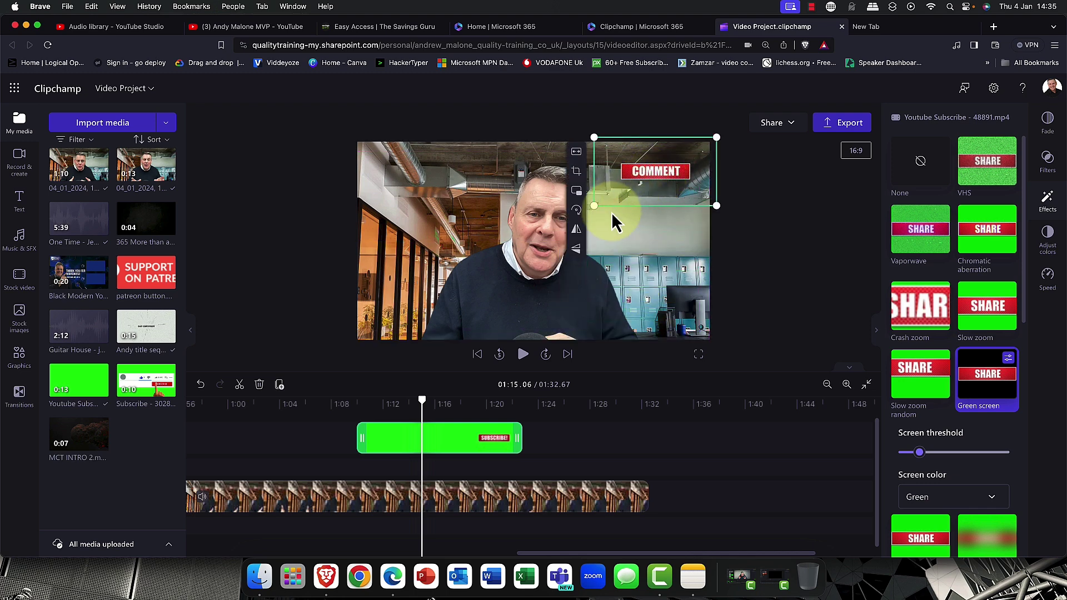
left_click_drag(595, 206, 585, 208)
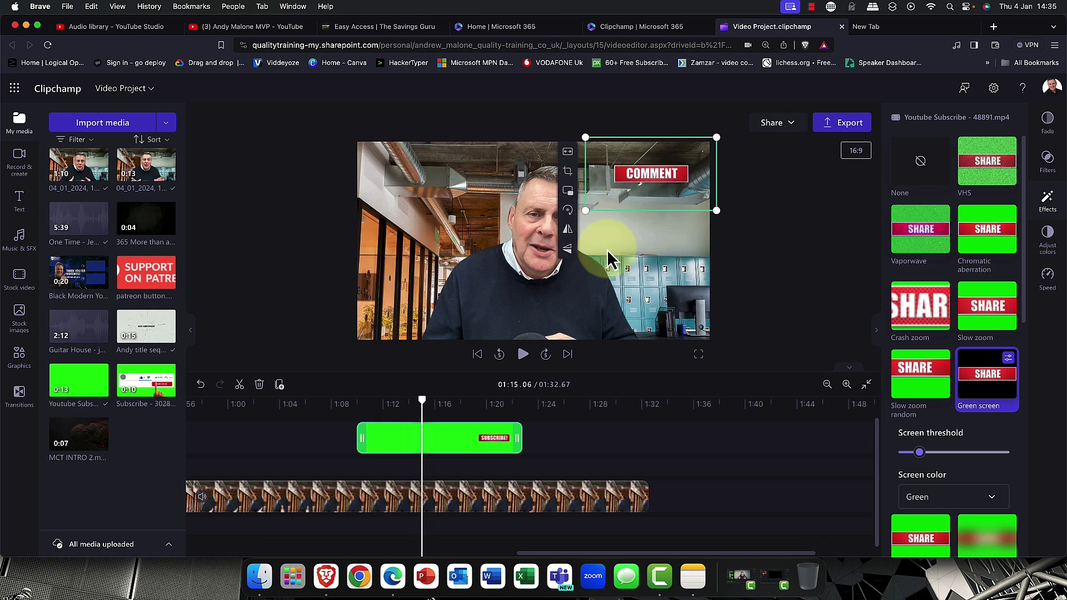
left_click(618, 250)
Play the project from 01:07.28 to about 01:19 to preview the subscribe overlay over the main clip
left_click_drag(411, 410, 321, 403)
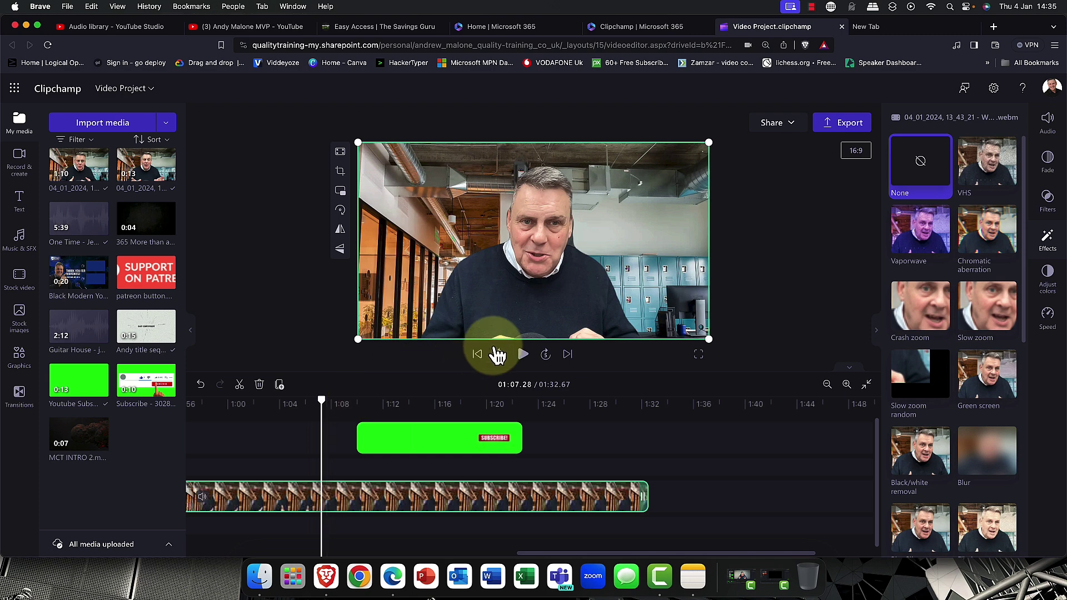
left_click(523, 355)
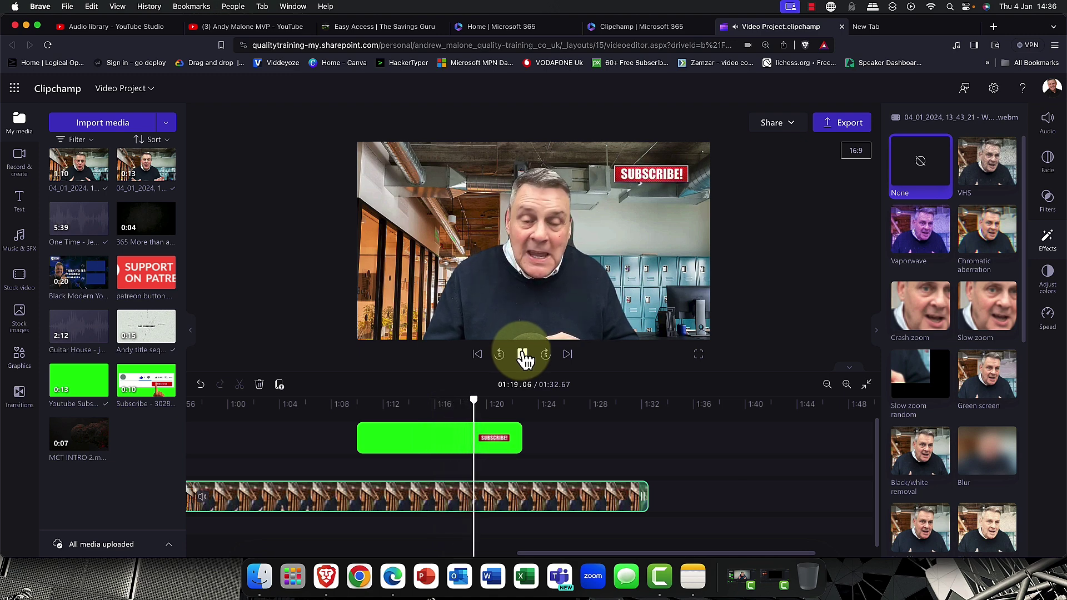
left_click(525, 356)
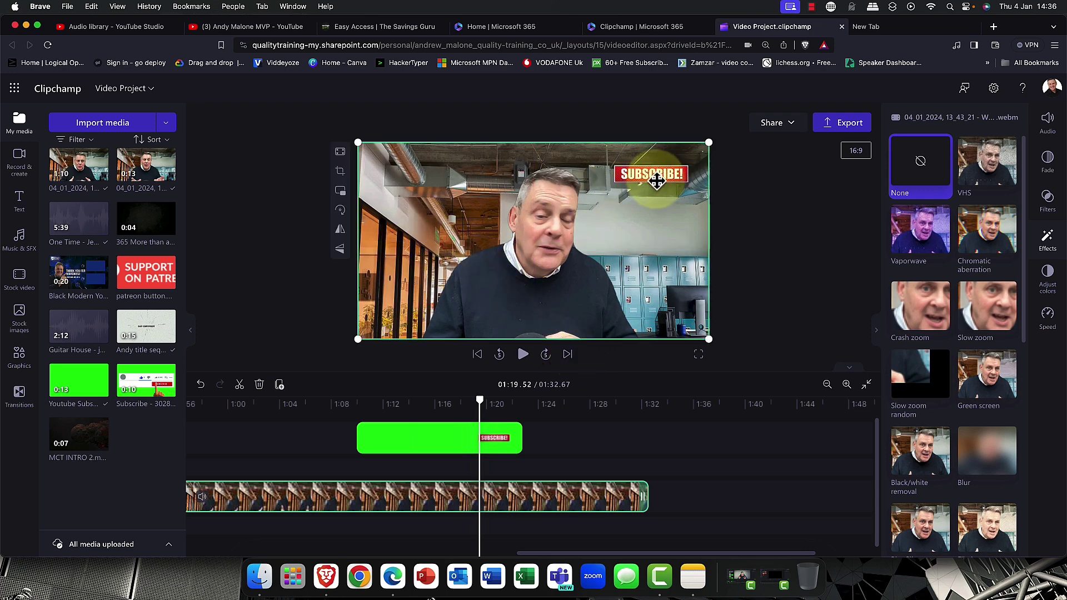
mouse_move(659, 178)
left_mouse_down()
mouse_move(635, 175)
mouse_move(658, 176)
left_mouse_up()
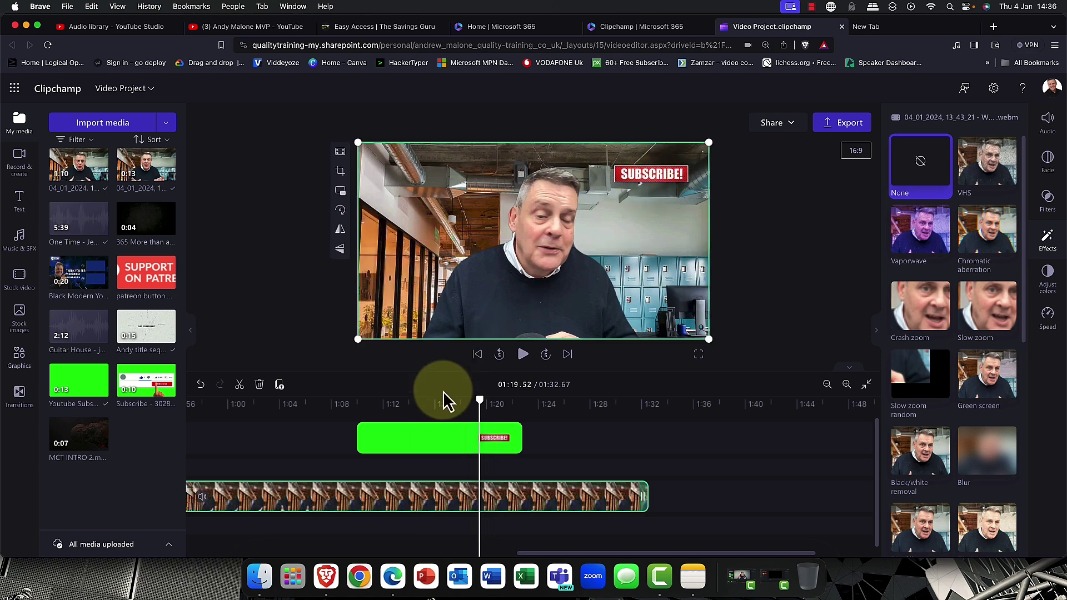
Move the subscribe overlay to the video's upper-left corner and preview it from 01:11.40 to about 01:16
left_click(459, 438)
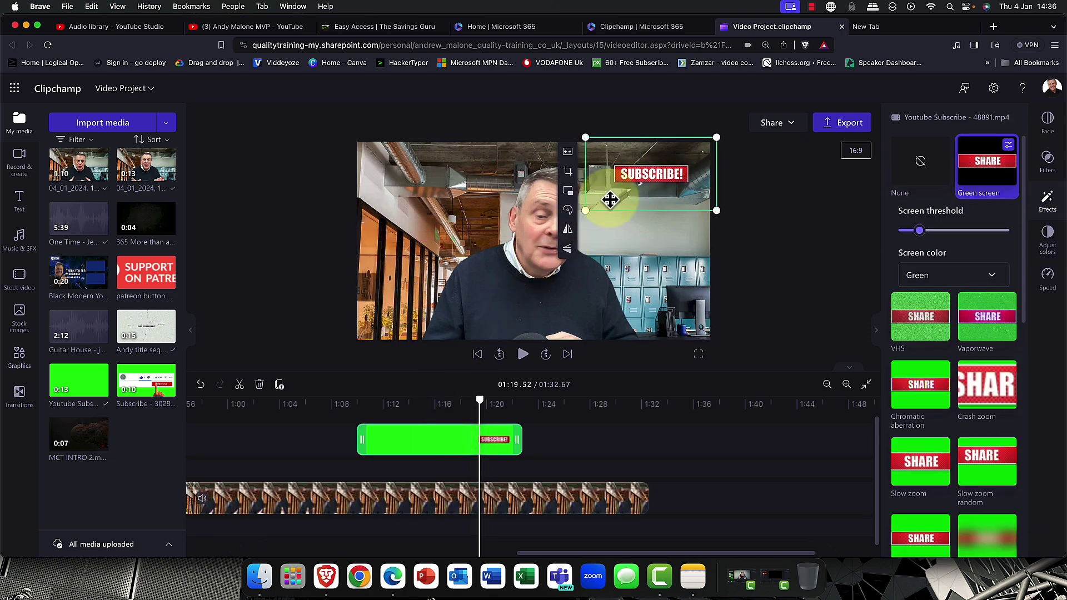
left_click_drag(643, 174, 406, 171)
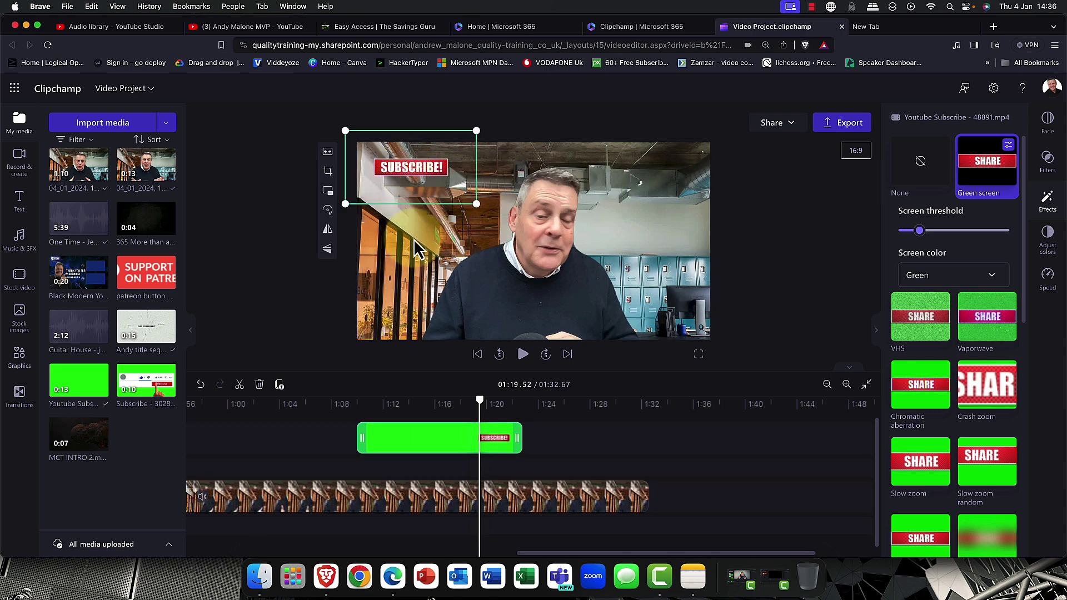
left_click_drag(481, 405, 374, 401)
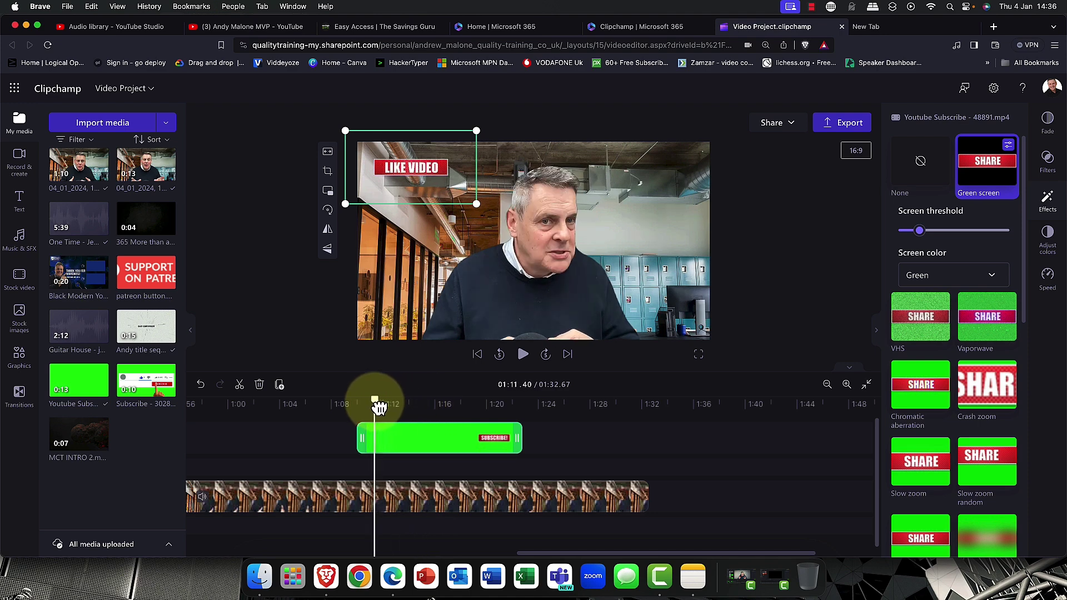
left_click(523, 354)
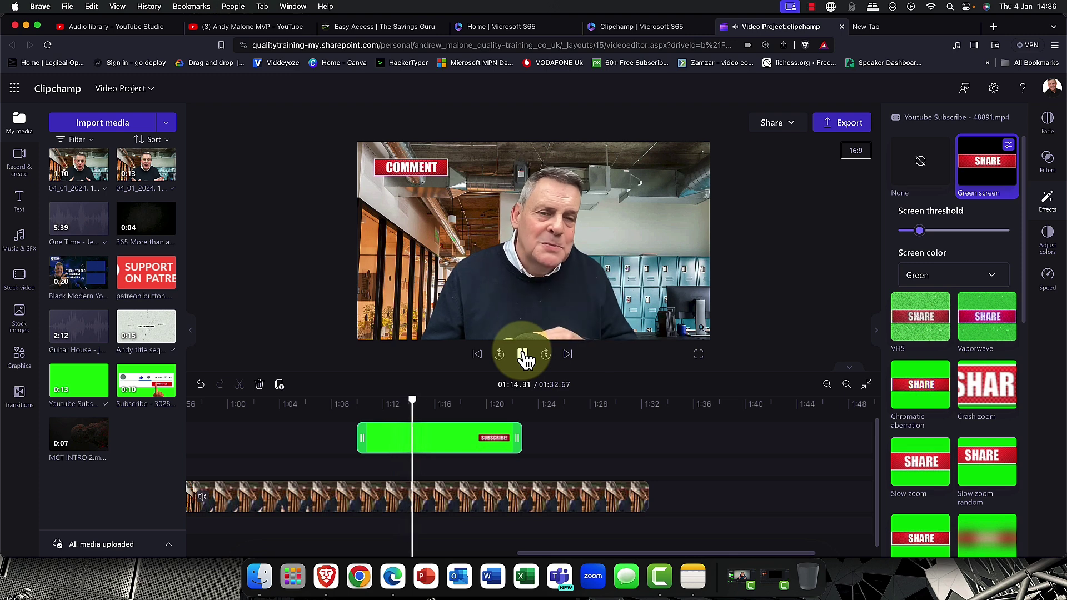
left_click(525, 356)
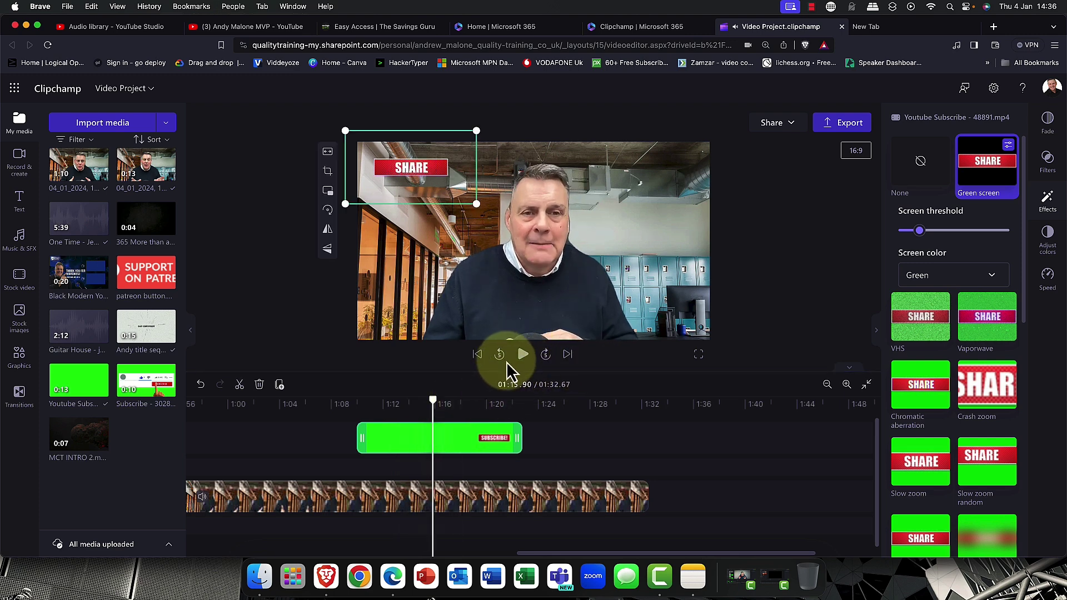
left_click(312, 341)
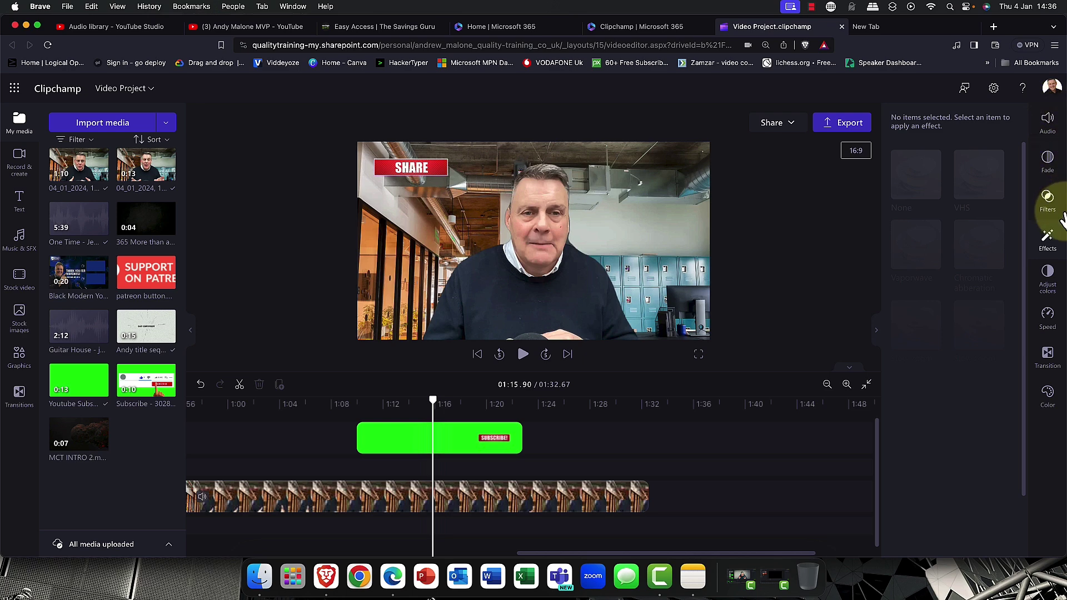
Examine the effects available for the subscribe overlay, previewing Chromatic aberration and Blur without applying them
left_click(1049, 245)
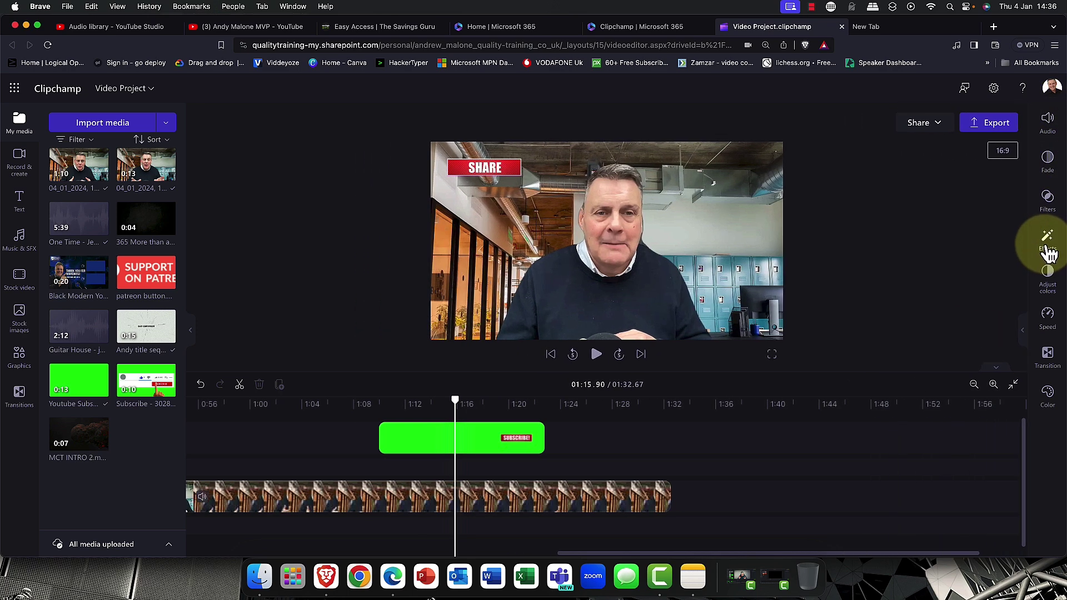
left_click(1048, 247)
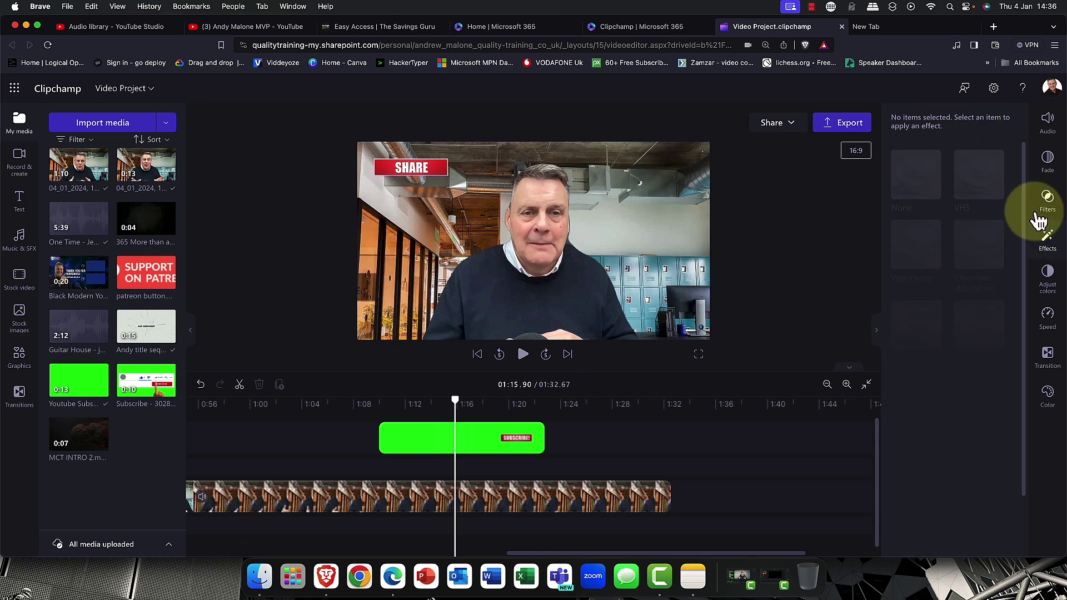
left_click(443, 441)
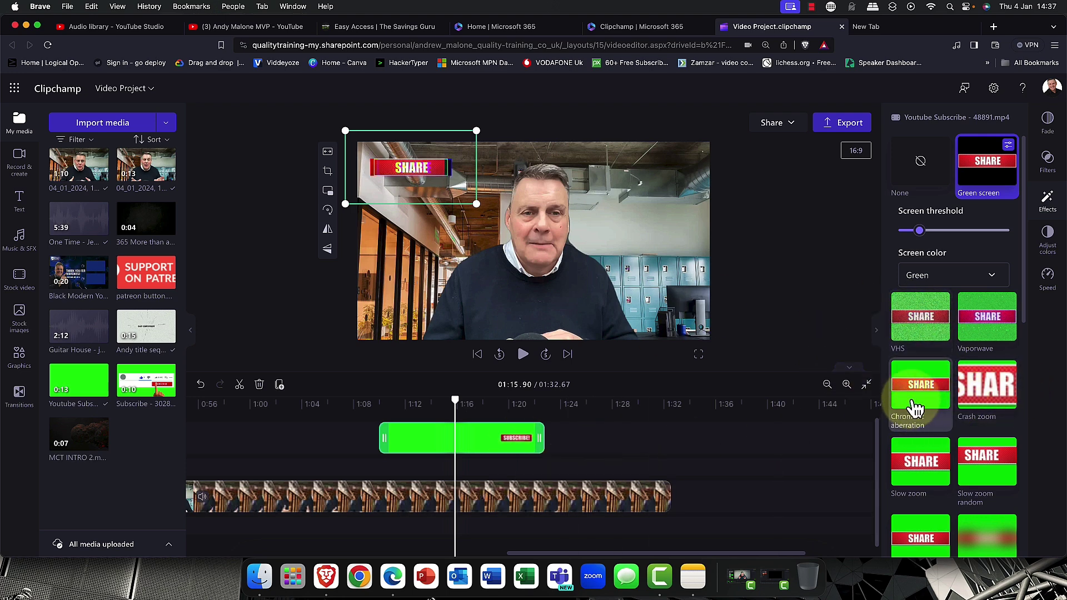
scroll(933, 400, "down", 2)
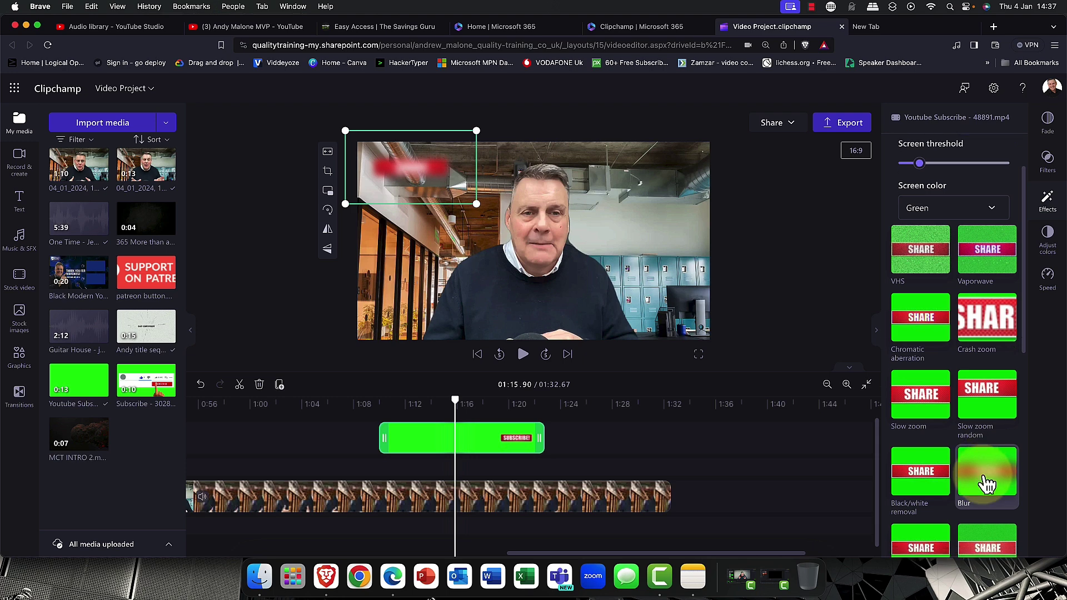
scroll(978, 478, "up", 2)
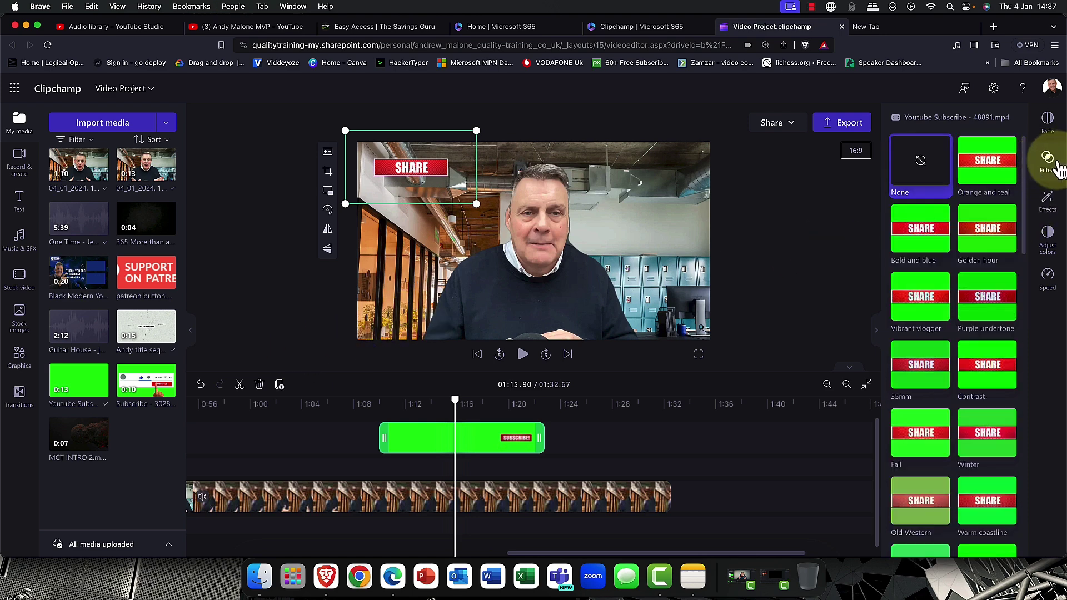
Examine the filters for the subscribe overlay, and the fade and filter options for the main clip
left_click(1053, 168)
left_click(588, 510)
left_click(588, 510)
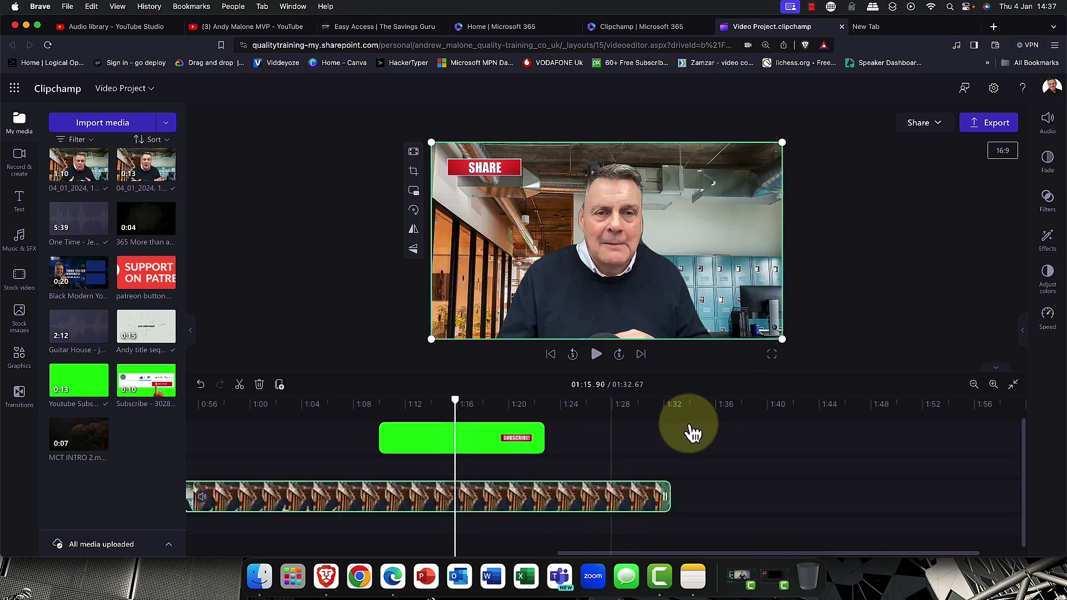
left_click(1048, 161)
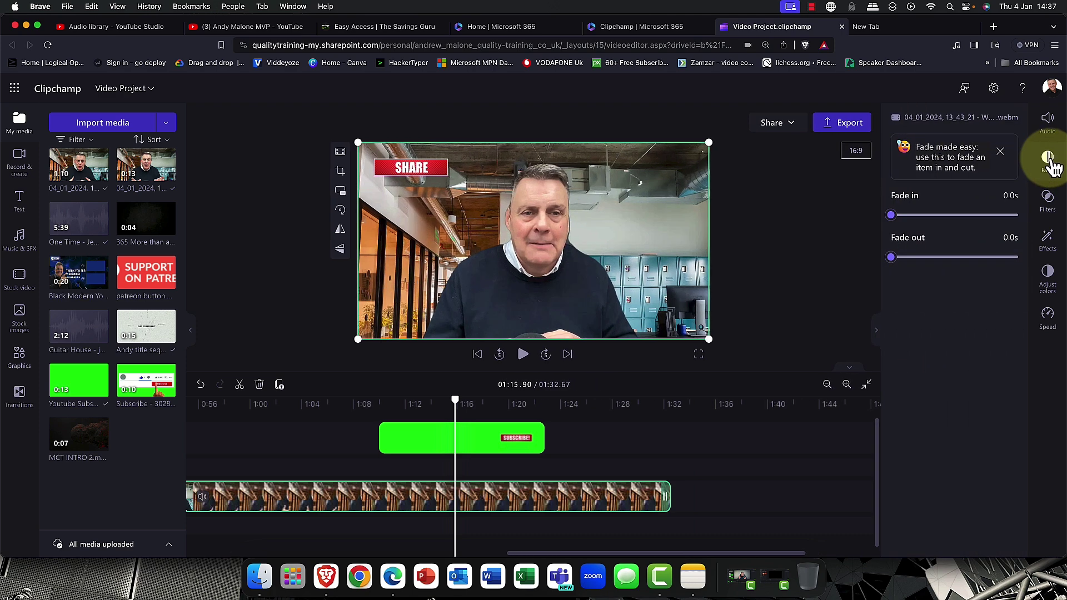
left_click(1048, 200)
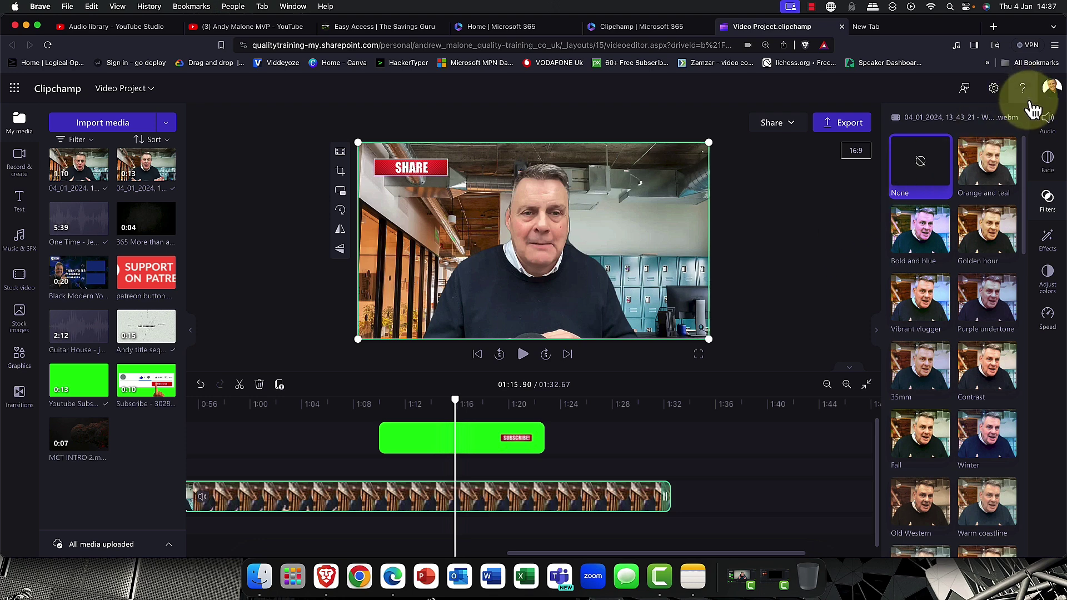
left_click(769, 251)
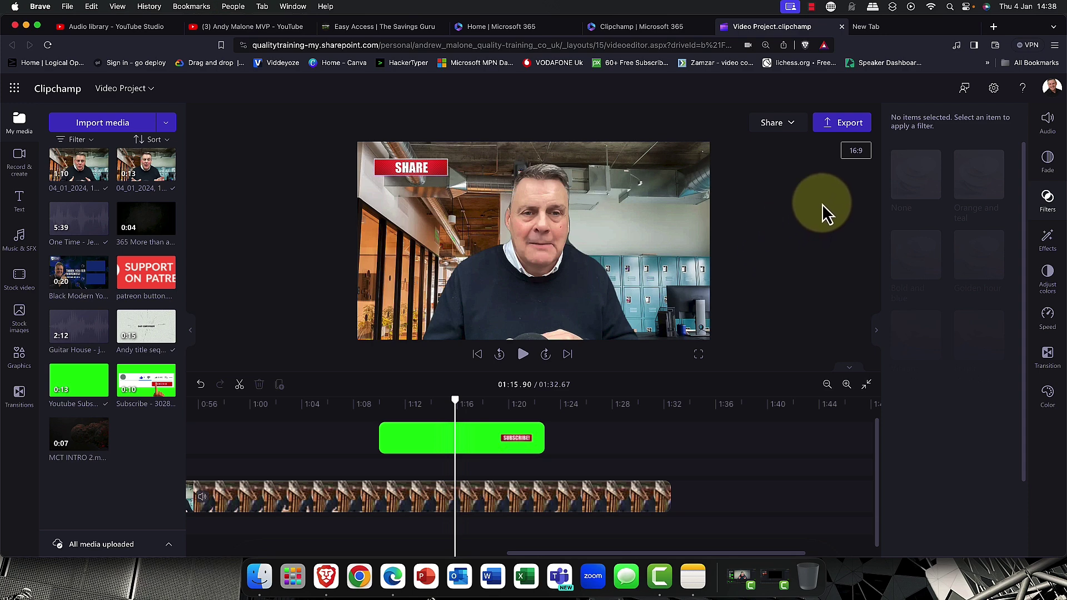
left_click(1046, 121)
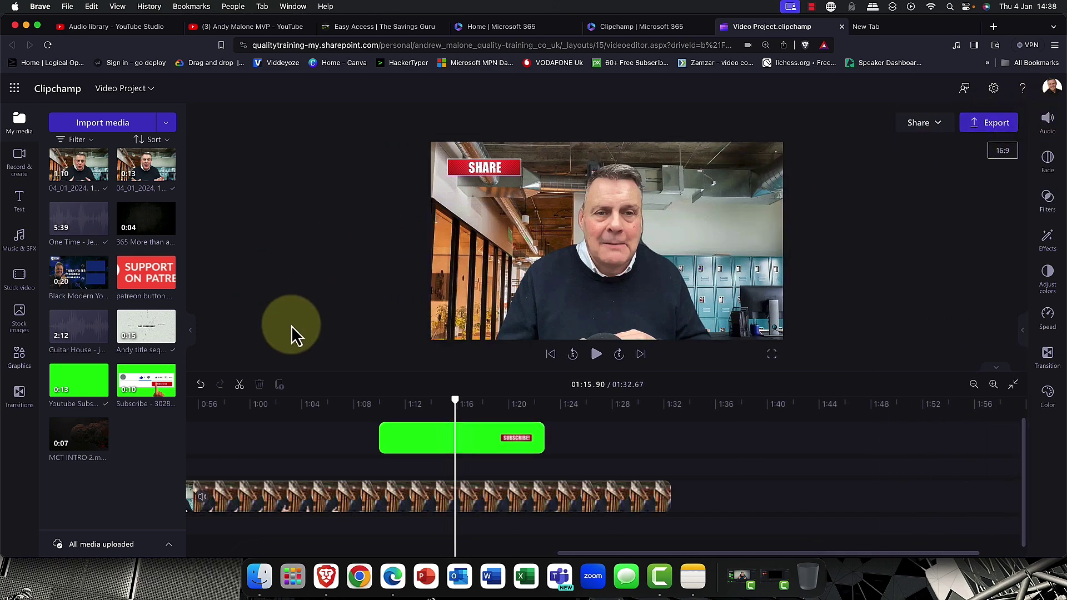
Browse the stock video and stock image libraries
left_click(19, 281)
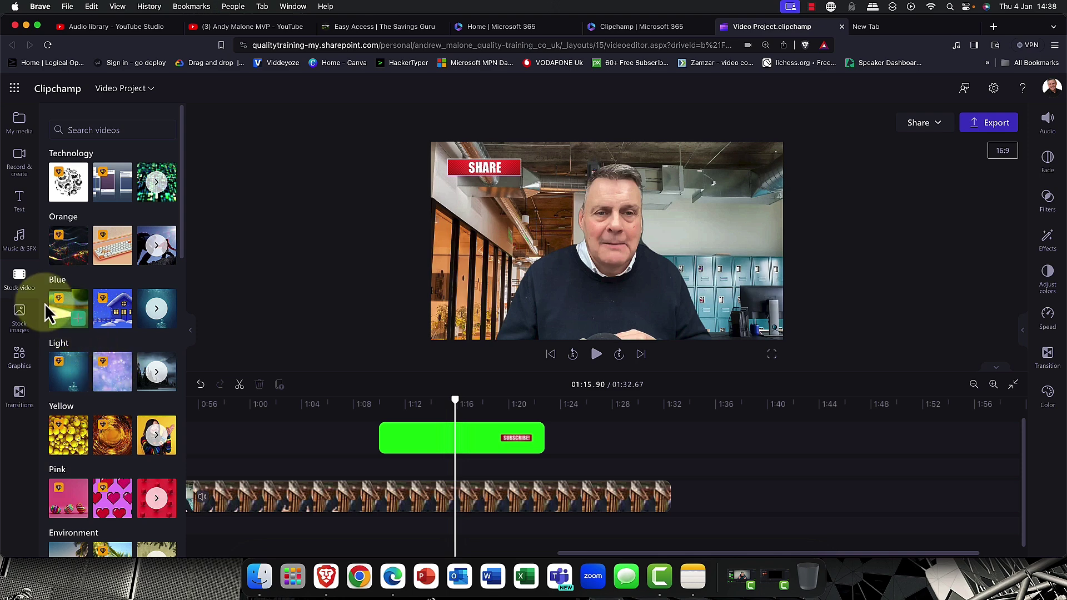
left_click(24, 316)
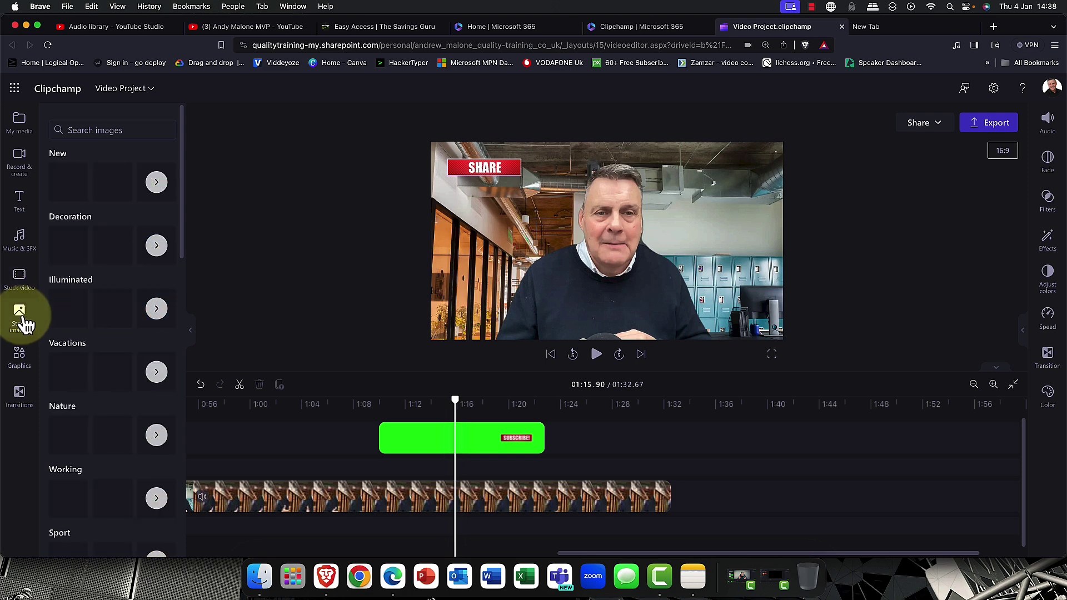